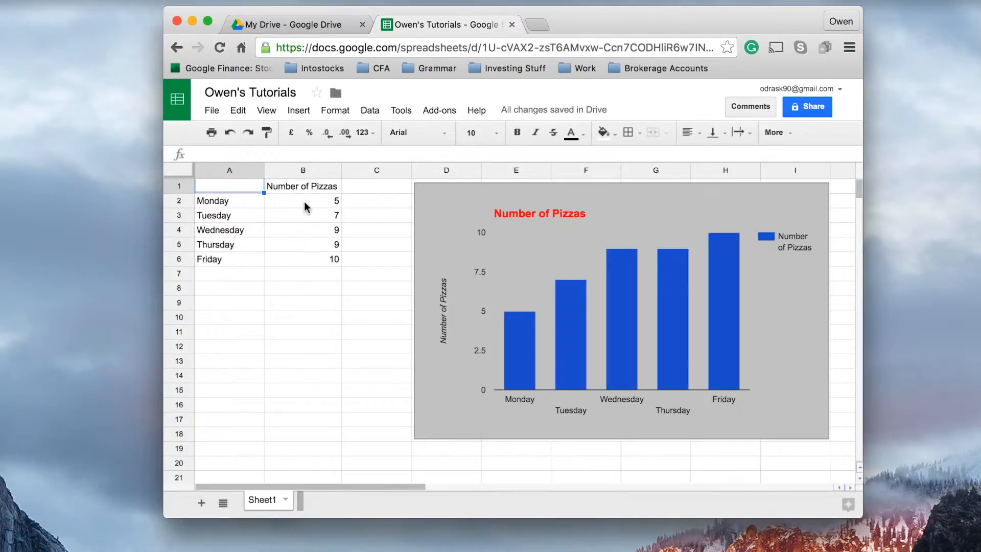
pyautogui.moveTo(305, 202); pyautogui.dragTo(299, 259)
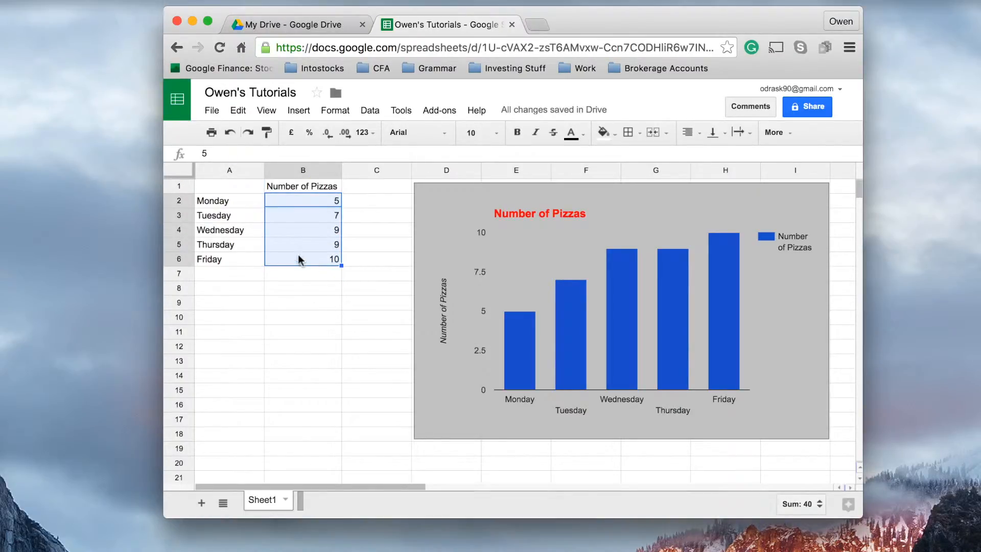
pyautogui.moveTo(232, 202); pyautogui.dragTo(285, 263)
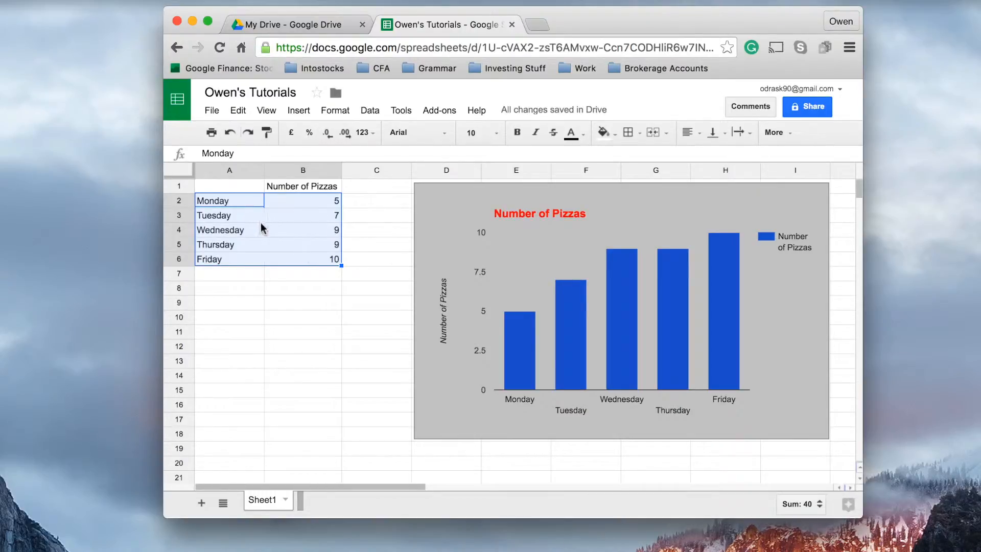
pyautogui.click(240, 187)
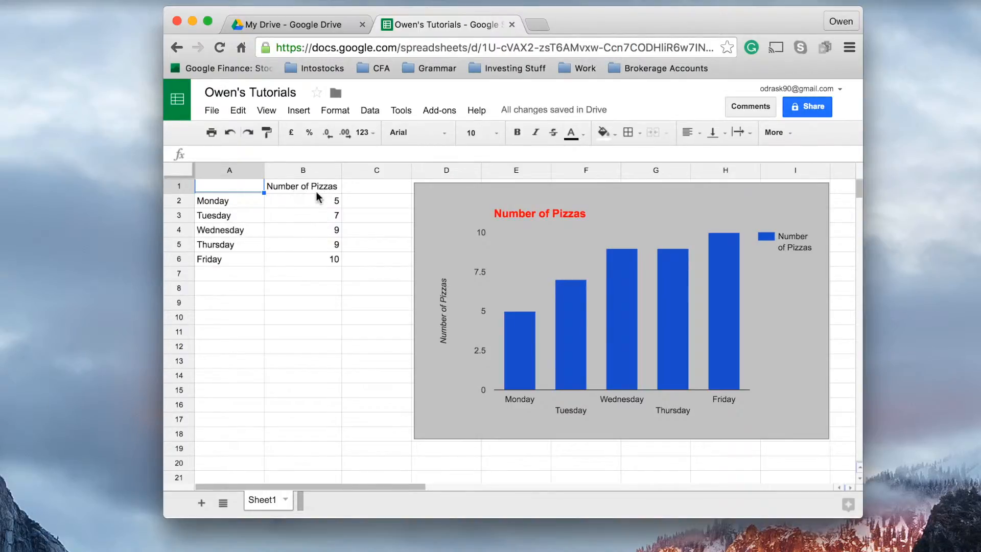
# Move the Wednesday to Friday rows of data out of the chart's source range, down to A9:B11.
pyautogui.click(234, 231)
pyautogui.click(293, 236)
pyautogui.moveTo(223, 231); pyautogui.dragTo(311, 260)
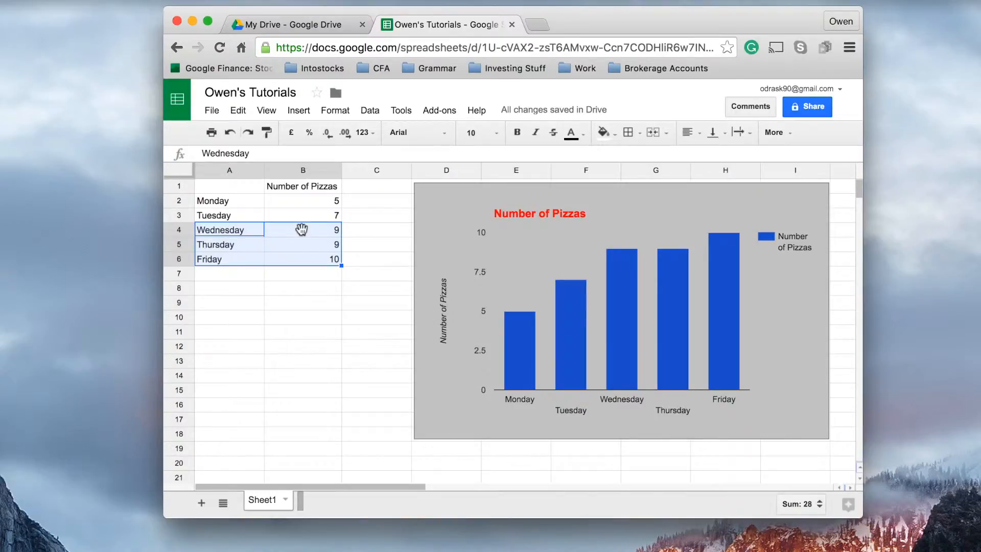
pyautogui.moveTo(301, 230); pyautogui.dragTo(318, 311)
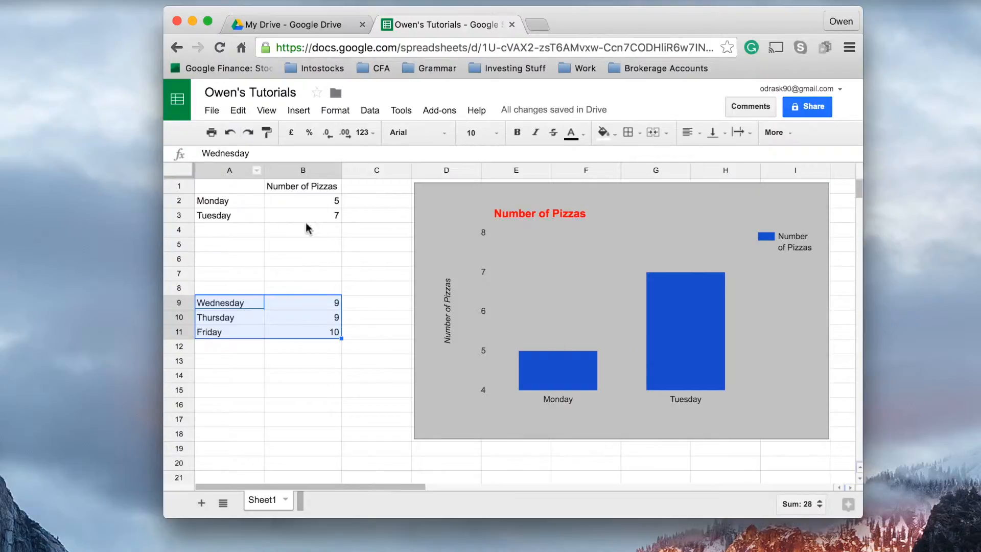
pyautogui.click(557, 304)
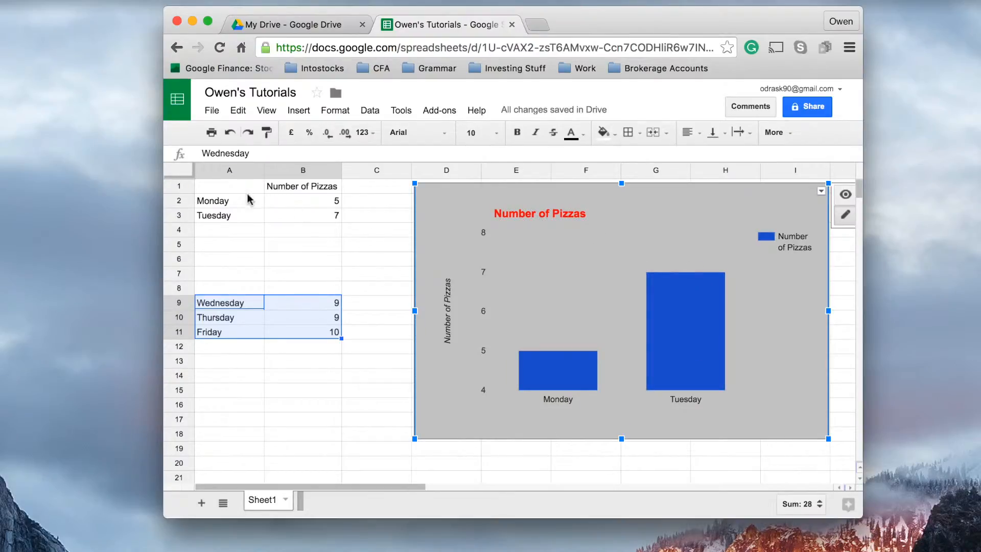
# Move the Wednesday to Friday data from A9:B11 back to A4:B6, directly under Tuesday.
pyautogui.moveTo(228, 190); pyautogui.dragTo(290, 258)
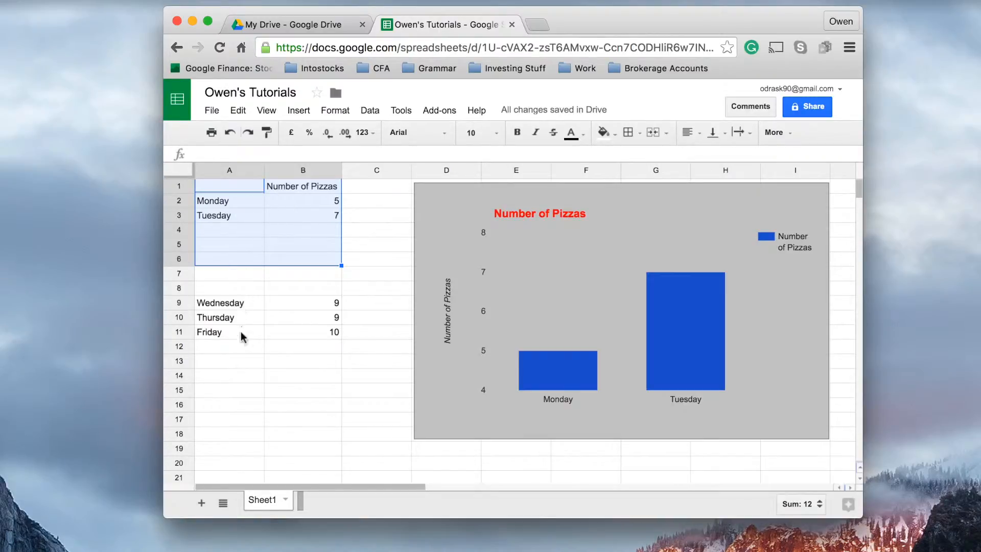
pyautogui.click(235, 306)
pyautogui.moveTo(232, 190); pyautogui.dragTo(313, 266)
pyautogui.moveTo(222, 308); pyautogui.dragTo(302, 333)
pyautogui.moveTo(300, 298); pyautogui.dragTo(287, 238)
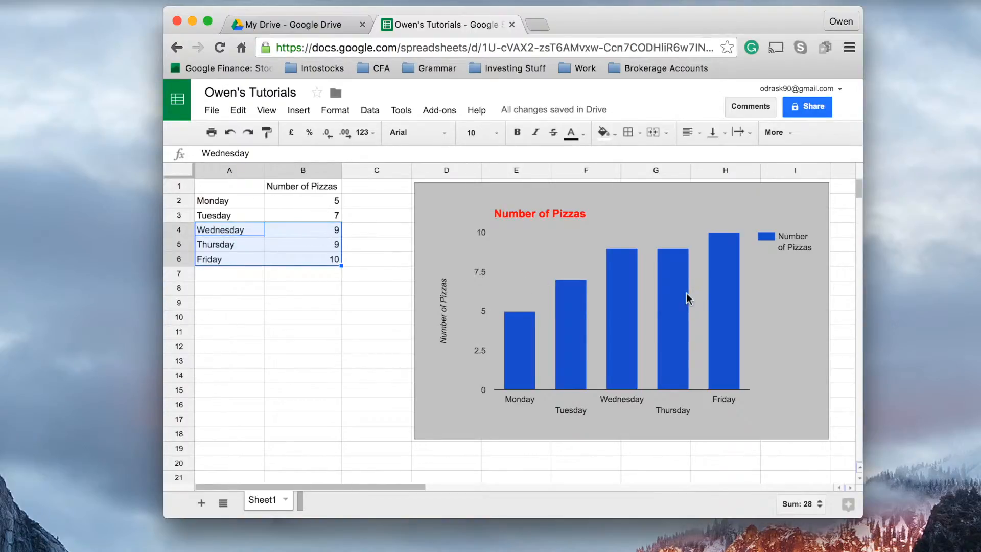
# Insert one blank row above the Wednesday row.
pyautogui.click(312, 246)
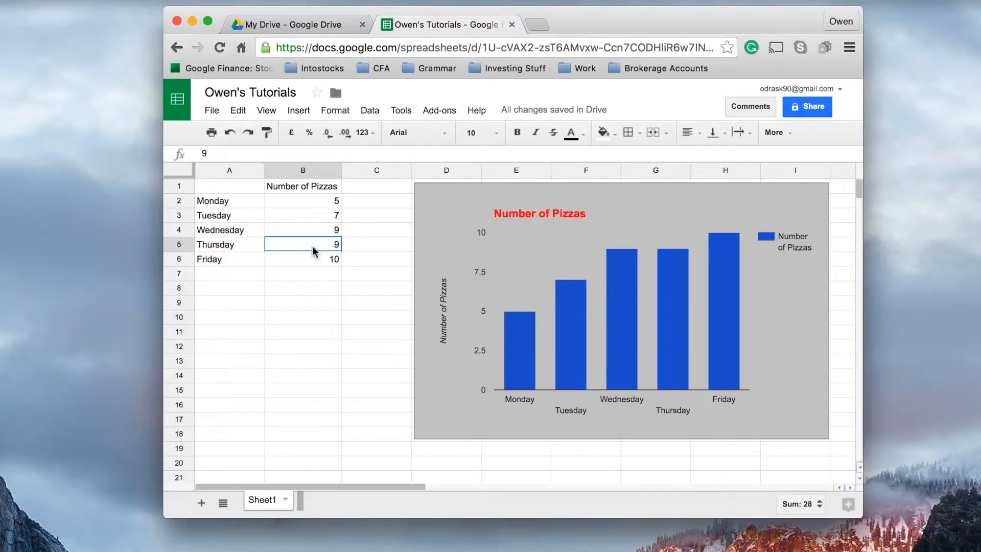
pyautogui.click(216, 249)
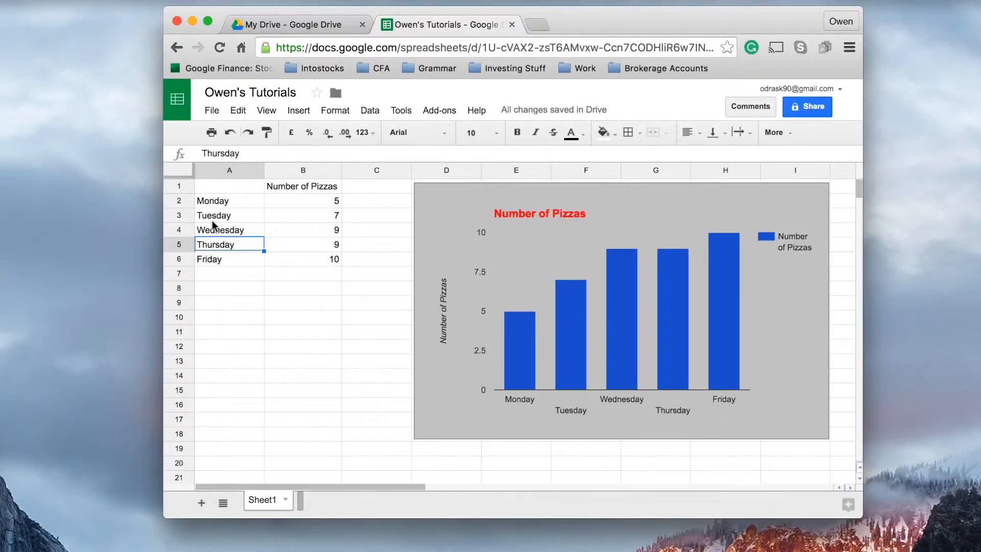
pyautogui.click(179, 230)
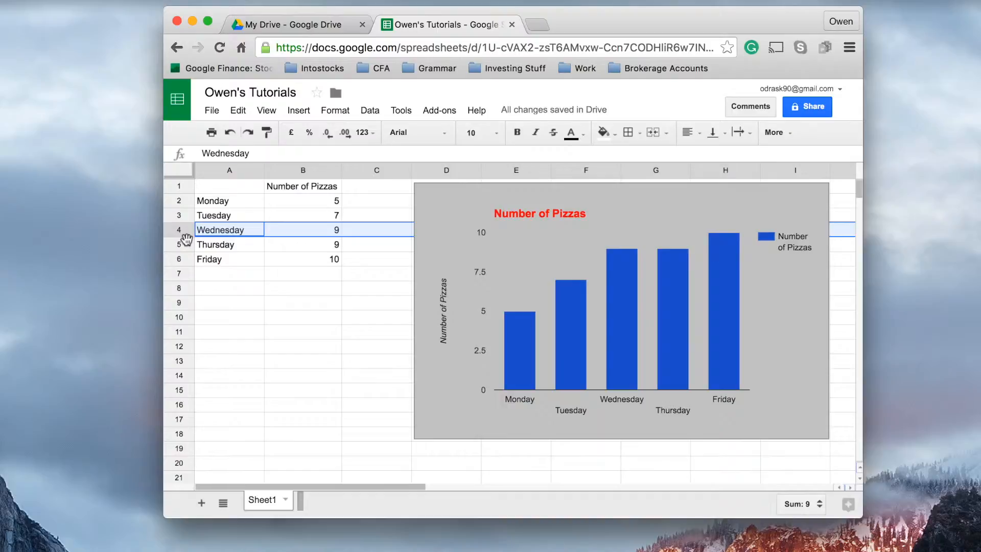
pyautogui.rightClick(180, 236)
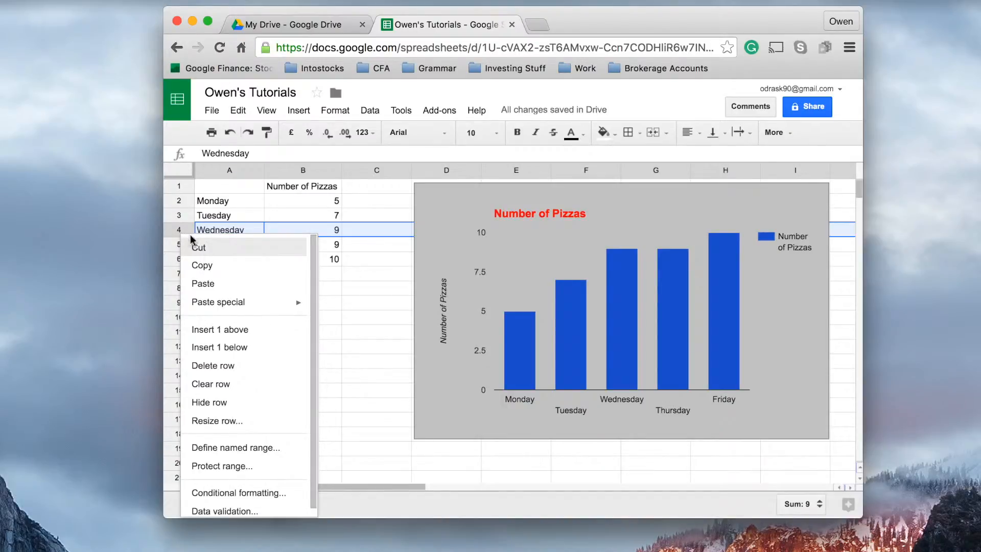
pyautogui.scroll(-1, 234, 373)
pyautogui.scroll(1, 234, 377)
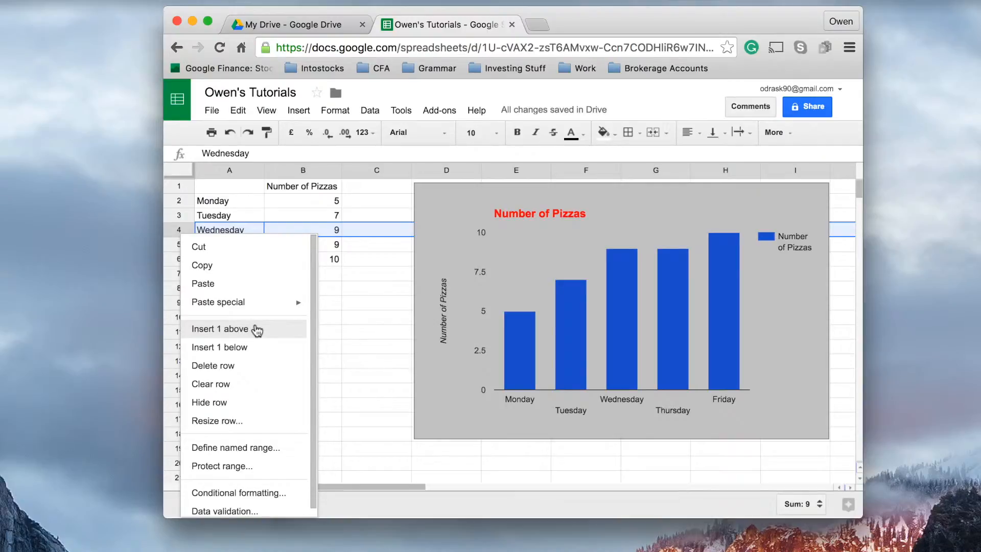
pyautogui.moveTo(258, 302)
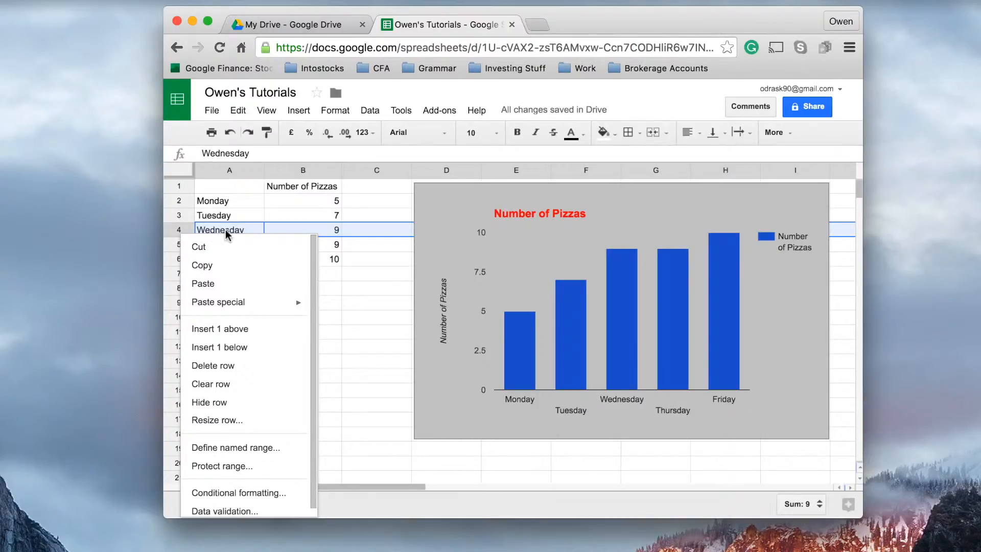
pyautogui.click(238, 330)
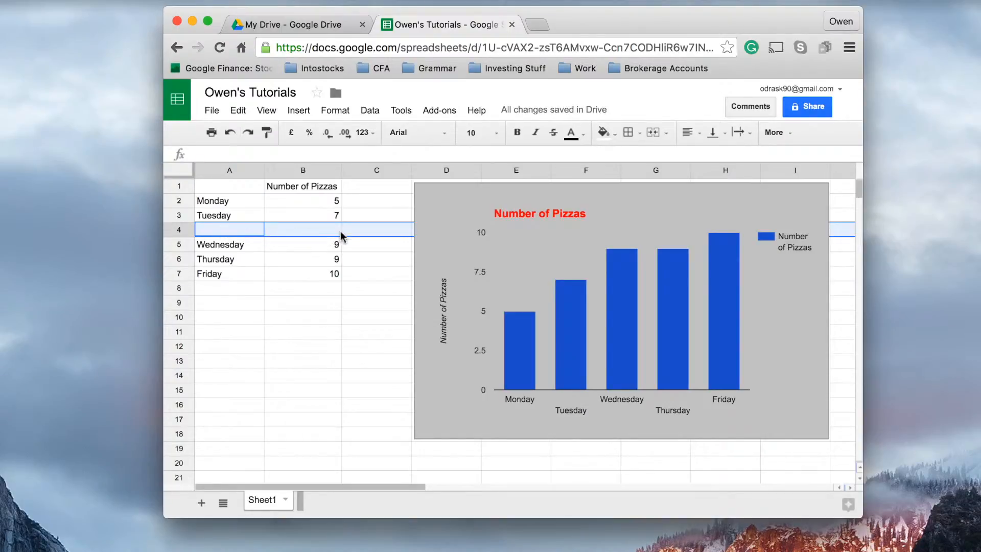
# Enter X-day as the day label in cell A4 of the blank row.
pyautogui.click(245, 233)
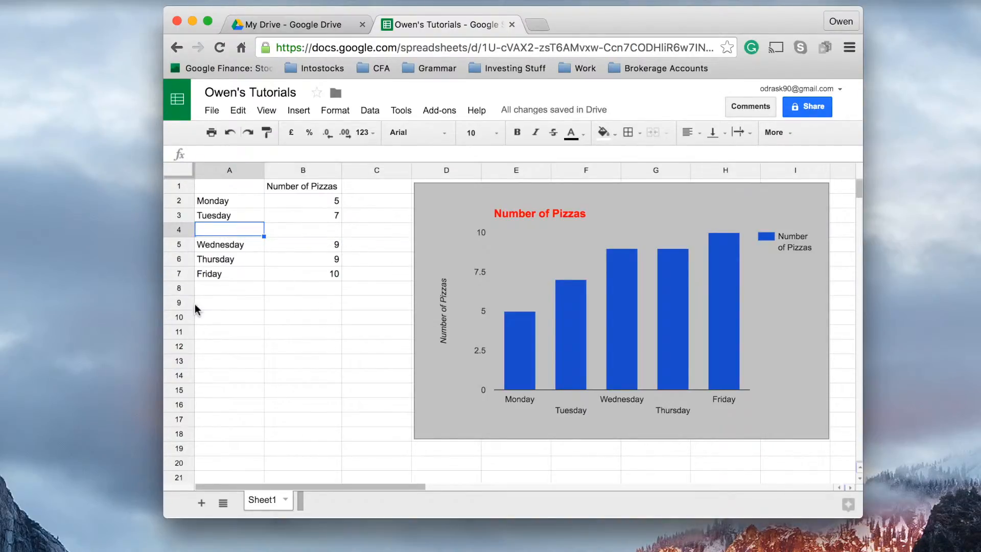
pyautogui.write('X')
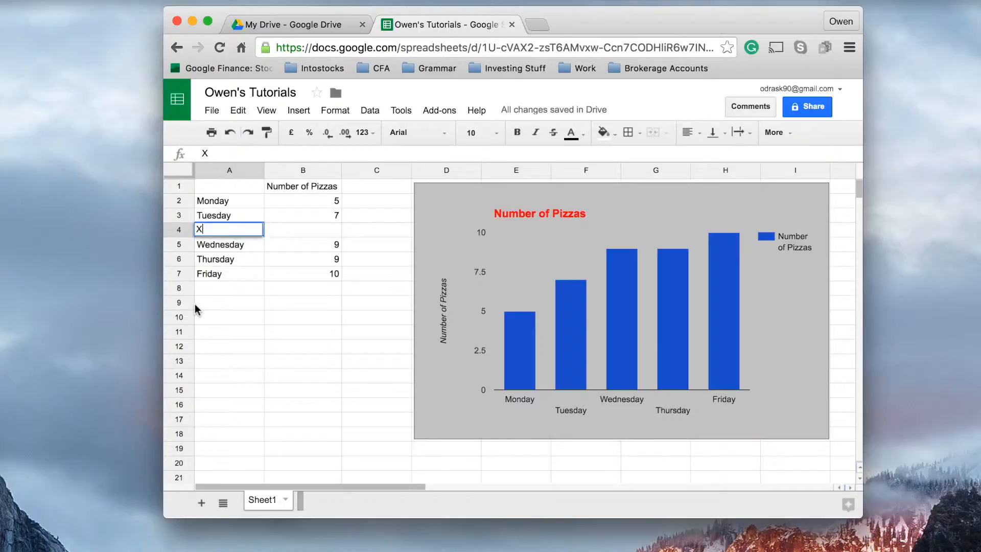
pyautogui.write('-day')
pyautogui.press('Return')
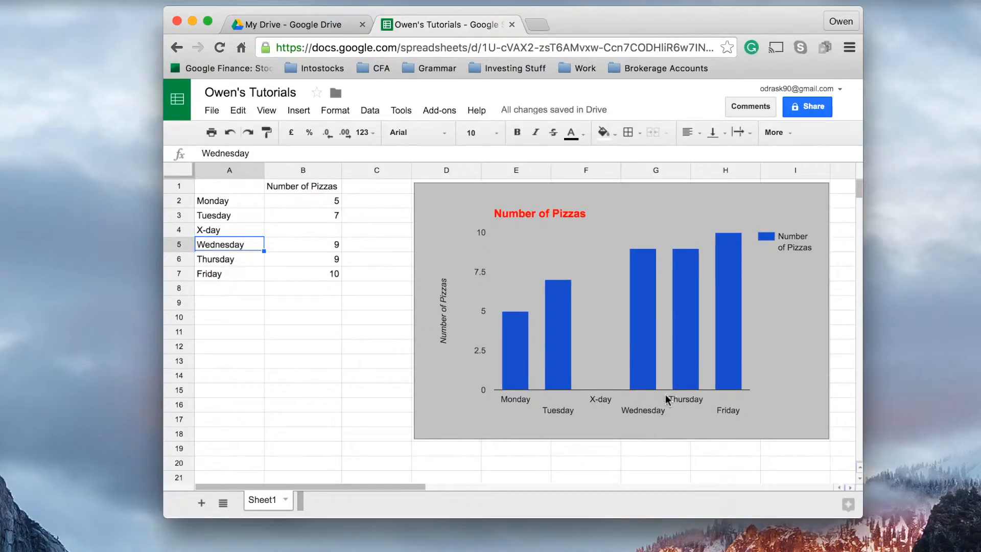
# Enter 4 as the number of pizzas for X-day in cell B4.
pyautogui.moveTo(219, 185); pyautogui.dragTo(294, 258)
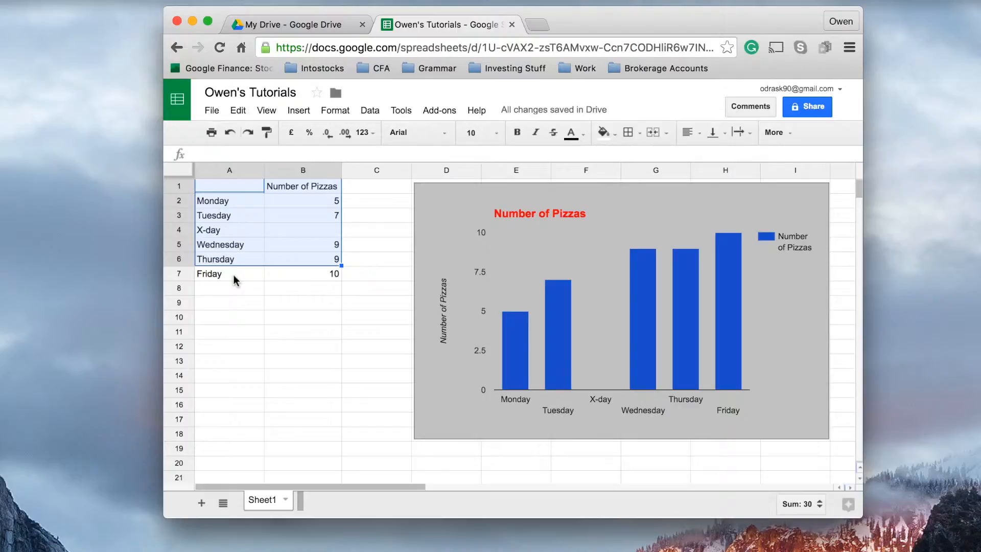
pyautogui.click(223, 189)
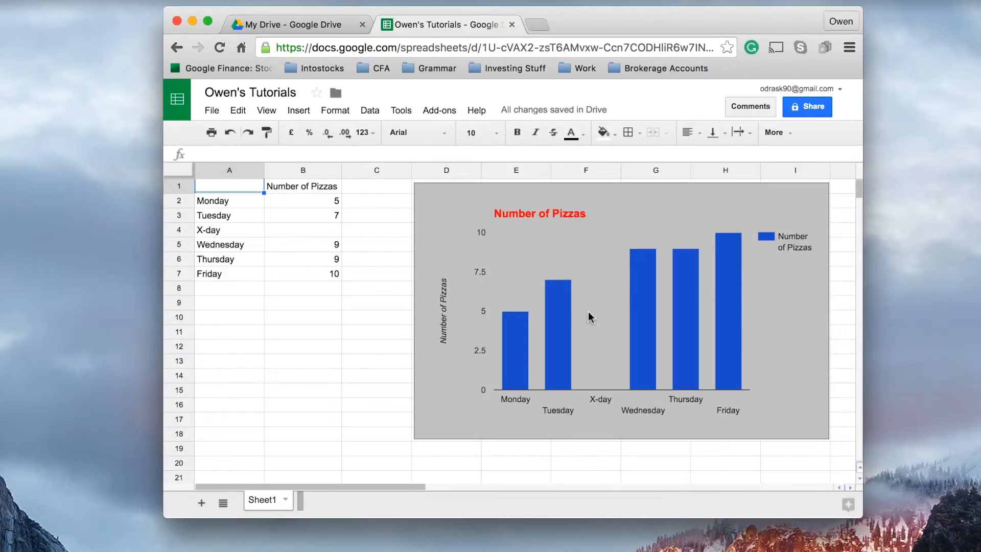
pyautogui.click(310, 234)
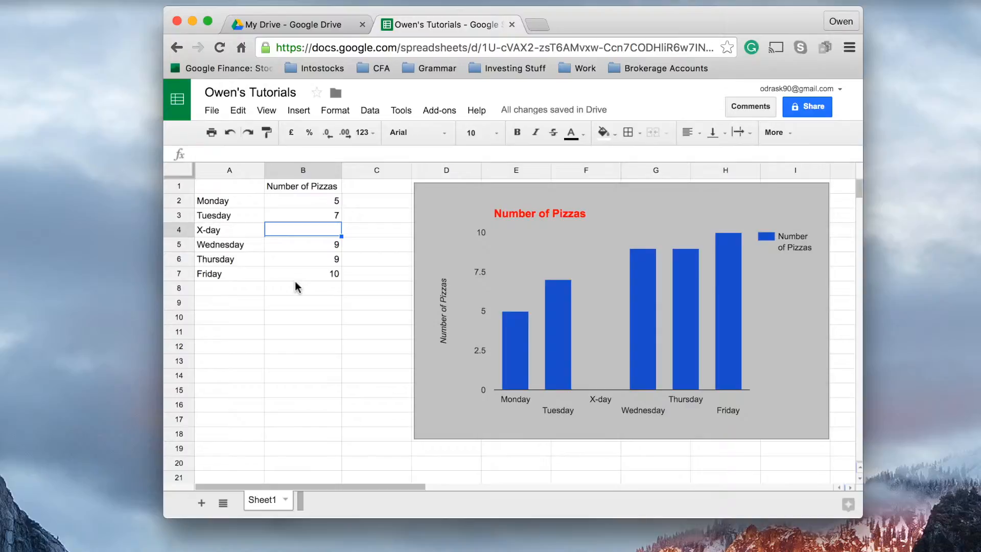
pyautogui.write('4')
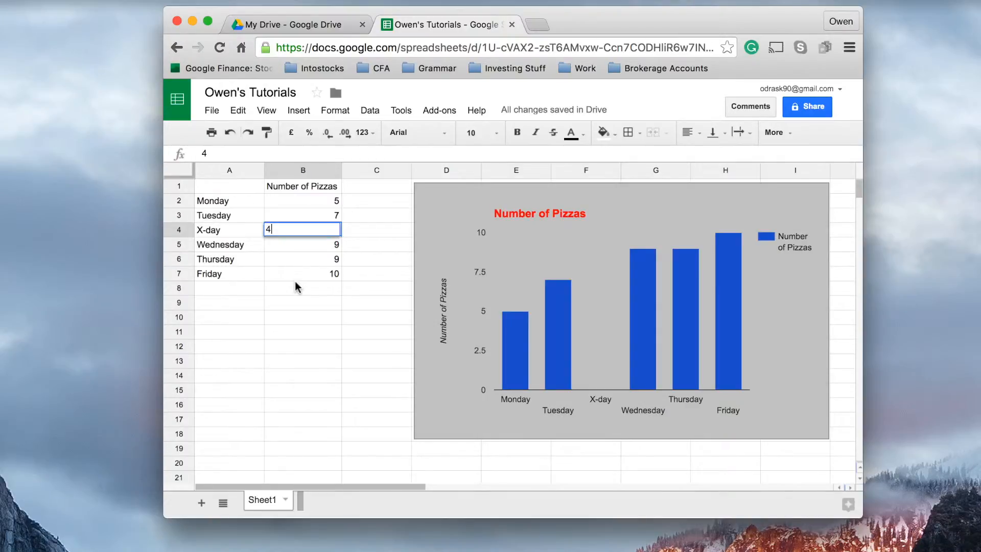
pyautogui.press('Return')
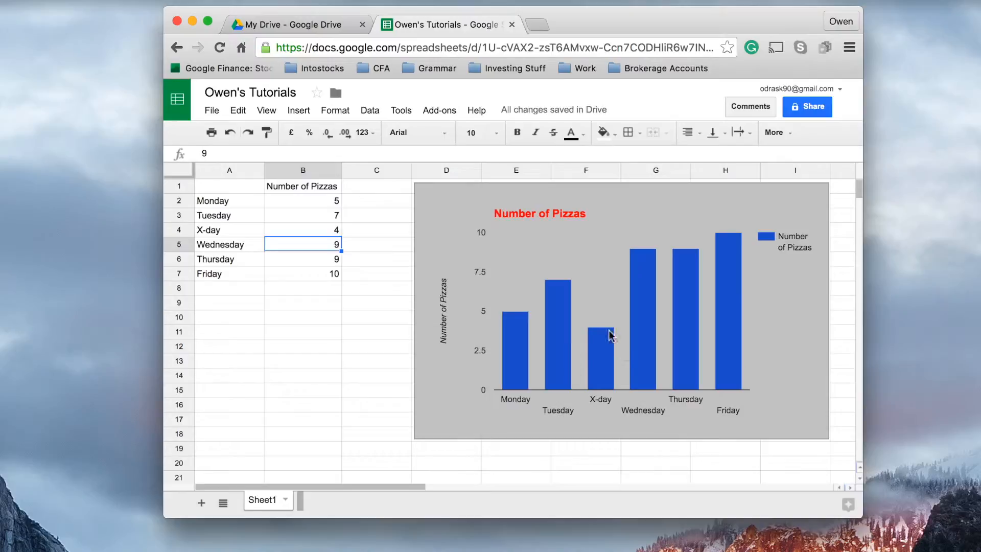
# Clear the X-day label and its pizza count from cells A4 and B4.
pyautogui.moveTo(221, 188); pyautogui.dragTo(306, 264)
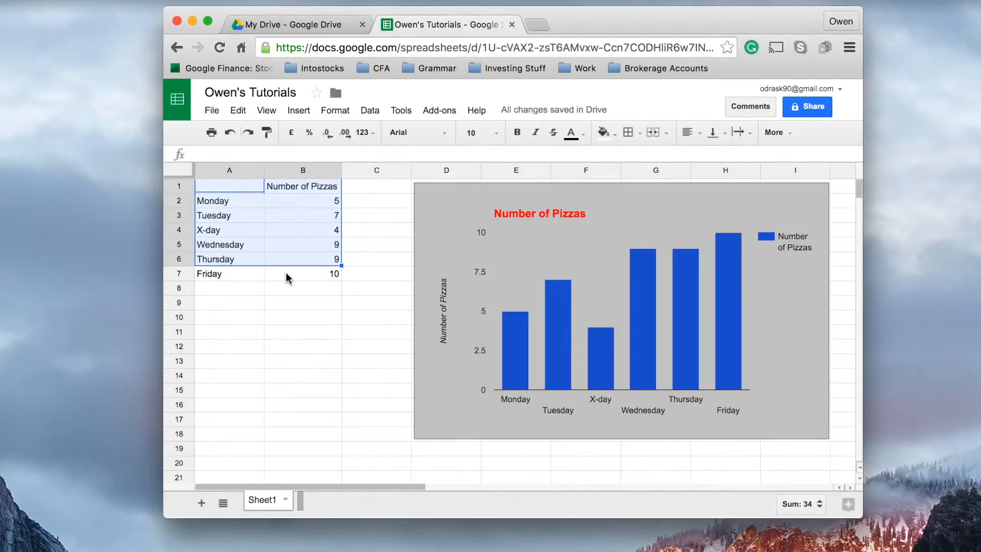
pyautogui.click(229, 189)
pyautogui.moveTo(229, 189); pyautogui.dragTo(301, 280)
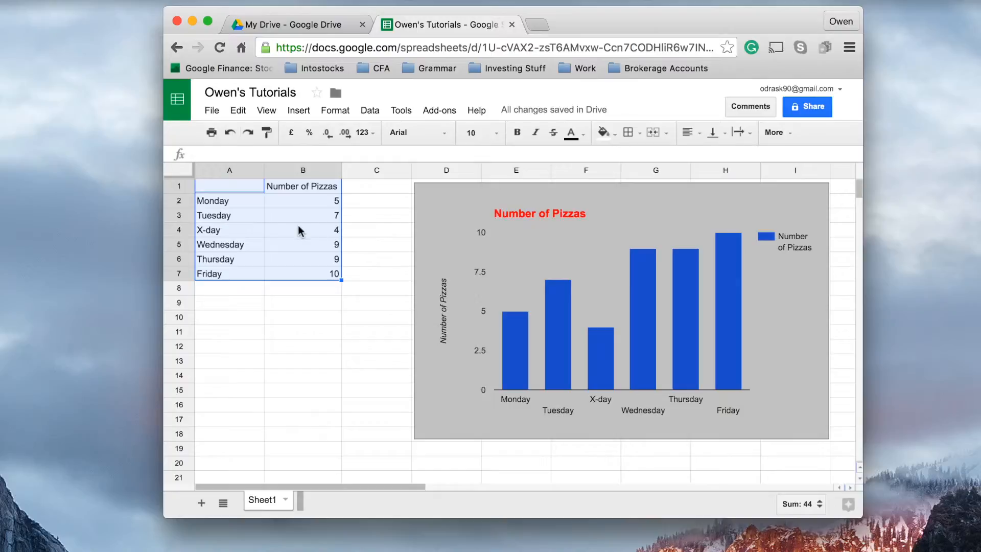
pyautogui.click(231, 235)
pyautogui.press('Delete')
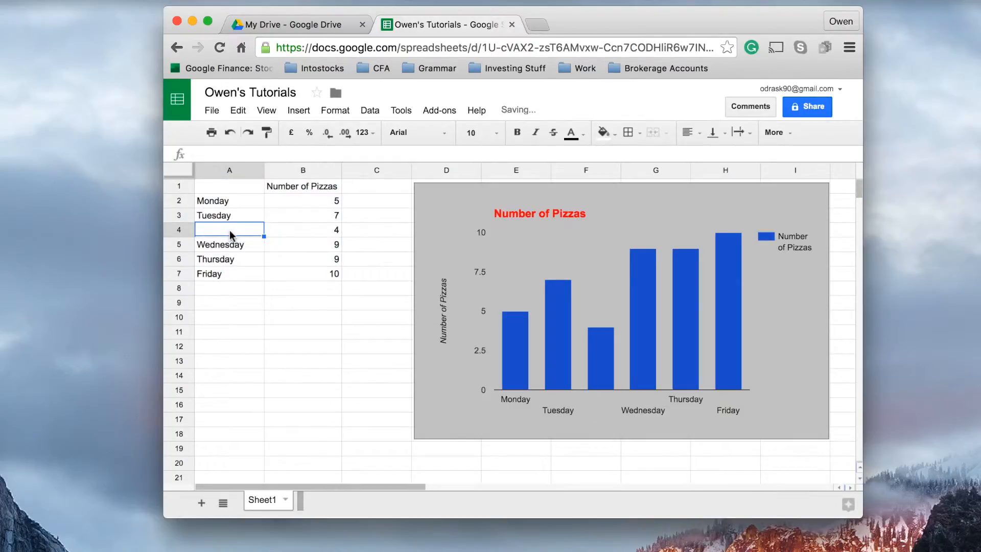
pyautogui.press('Right')
pyautogui.press('Delete')
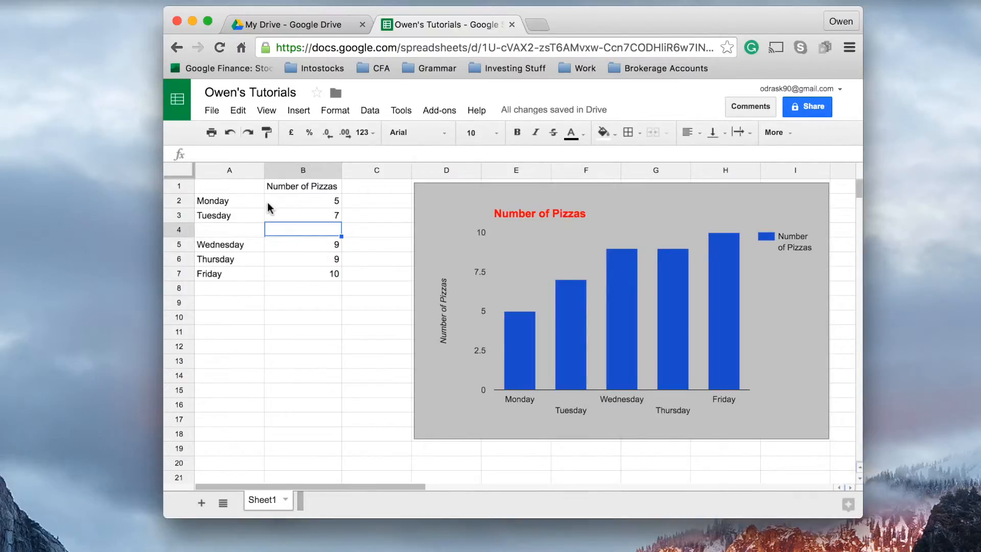
# Move the Wednesday to Friday rows of data down to A14:B16.
pyautogui.moveTo(228, 244); pyautogui.dragTo(274, 380)
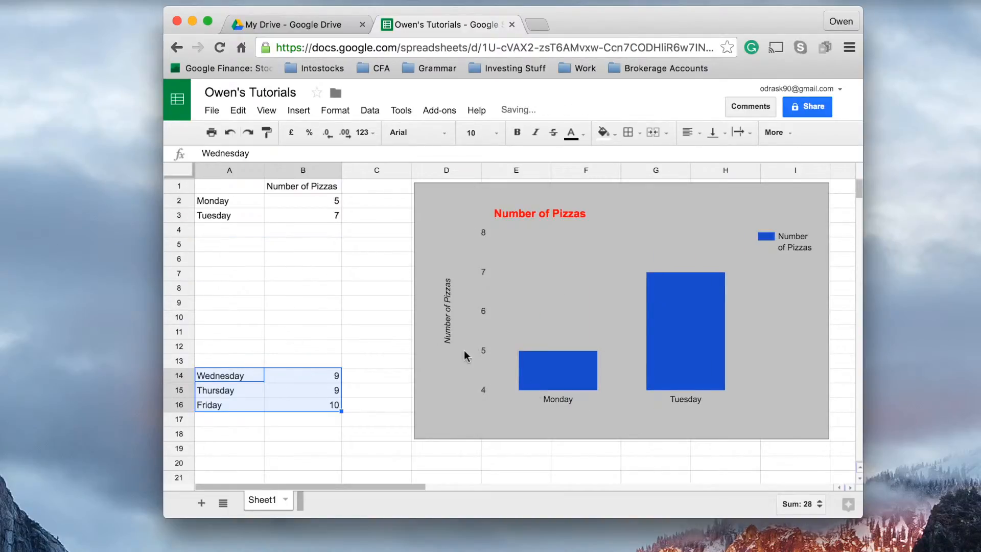
pyautogui.click(489, 199)
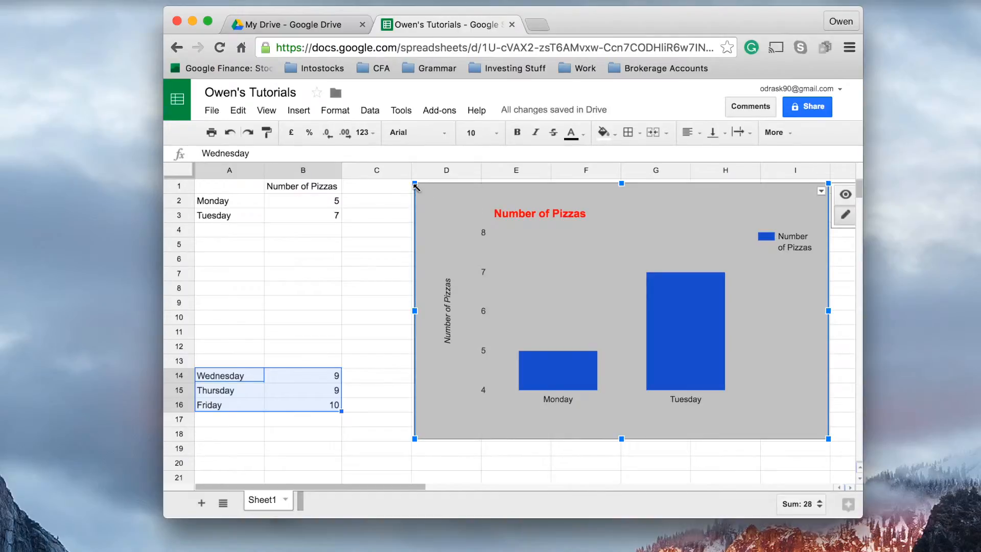
pyautogui.moveTo(415, 185); pyautogui.dragTo(414, 184)
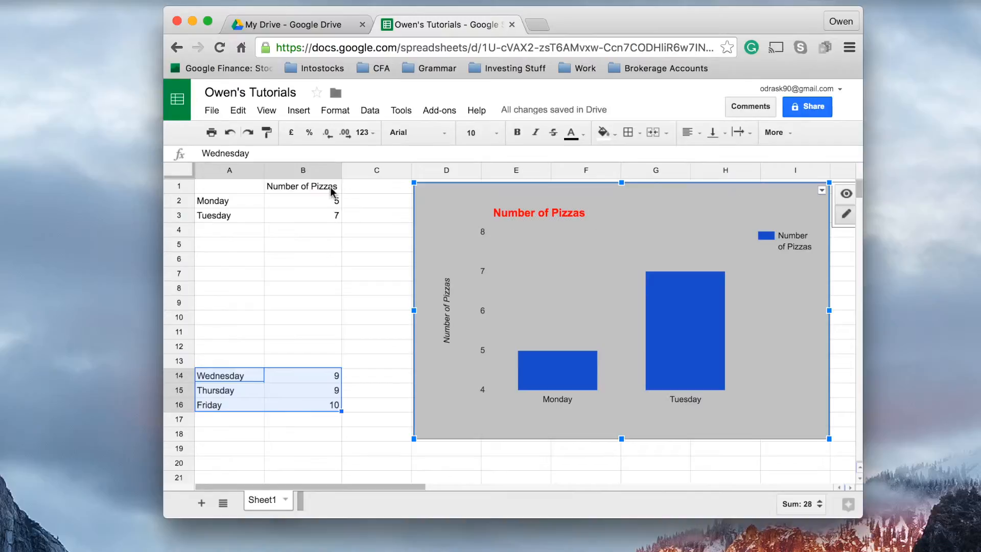
# Compare the range A1:B6 with the chart and select the separated Wednesday to Friday data in A14:B16.
pyautogui.moveTo(236, 190); pyautogui.dragTo(318, 265)
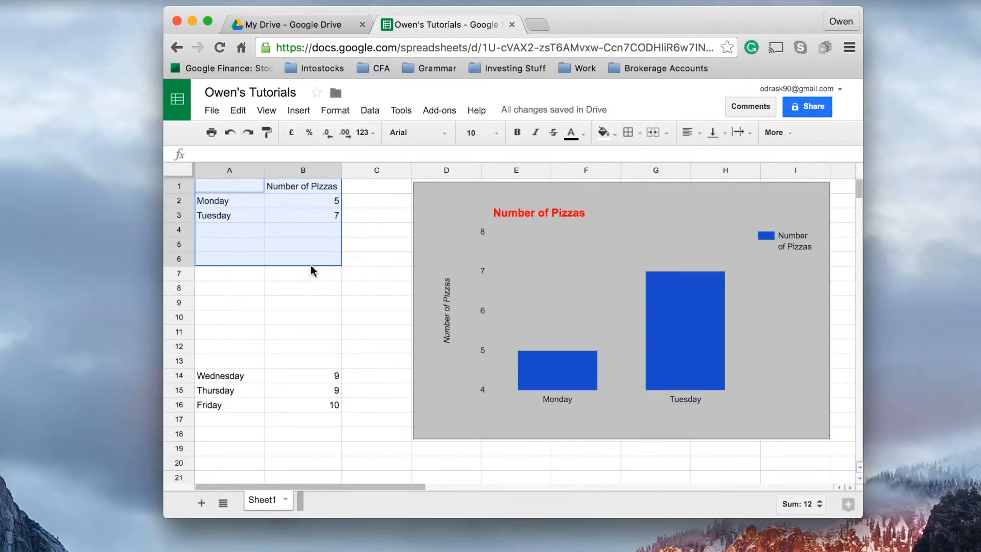
pyautogui.click(476, 208)
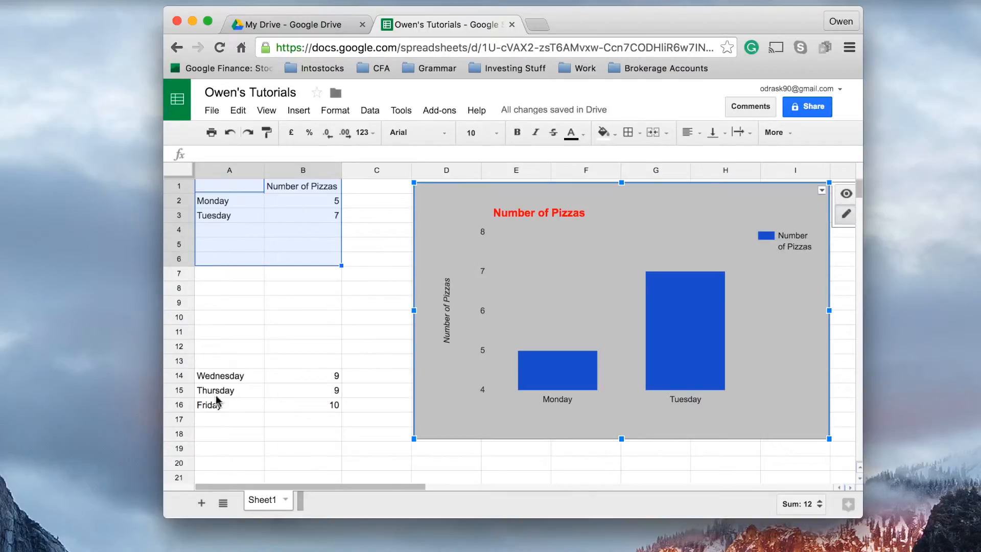
pyautogui.moveTo(217, 377); pyautogui.dragTo(285, 407)
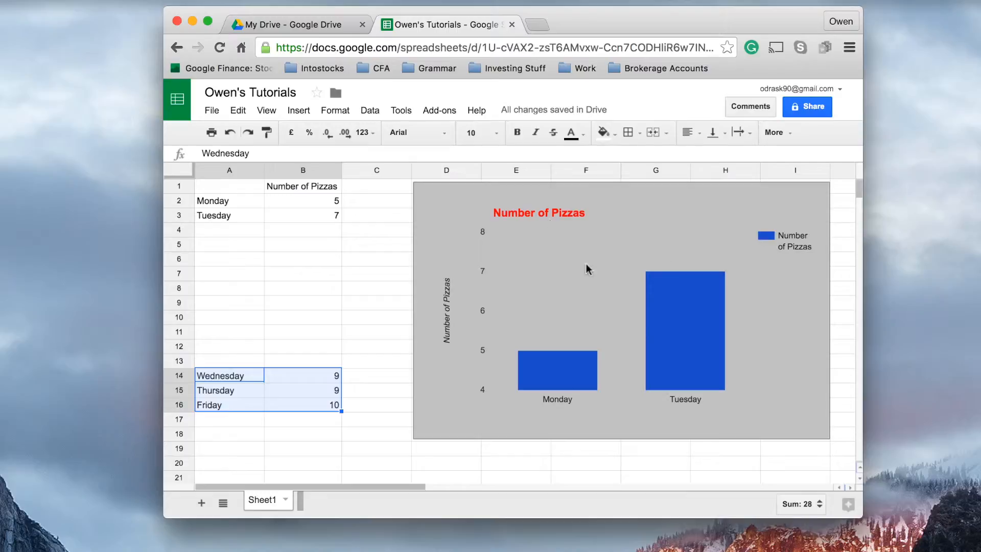
pyautogui.click(477, 208)
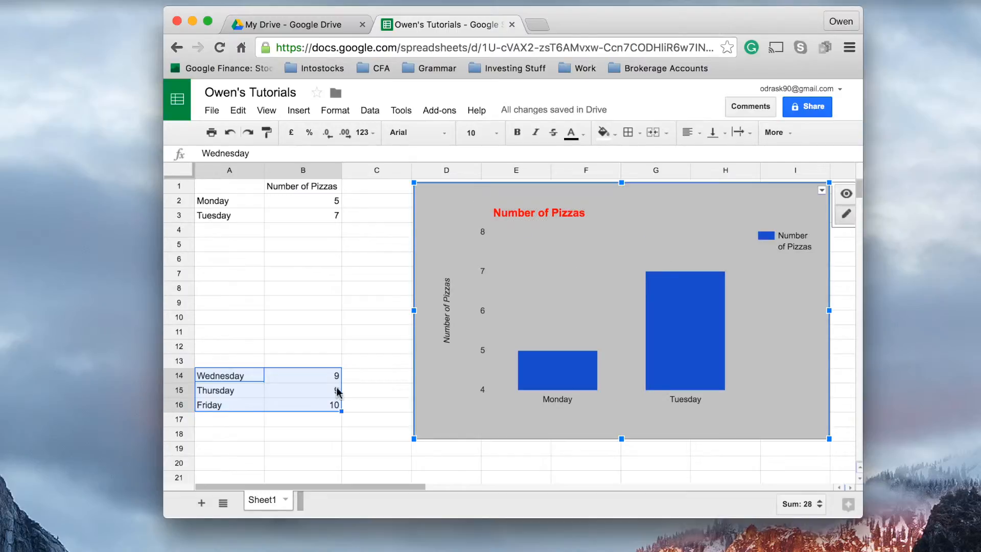
pyautogui.click(253, 381)
pyautogui.moveTo(236, 381); pyautogui.dragTo(298, 412)
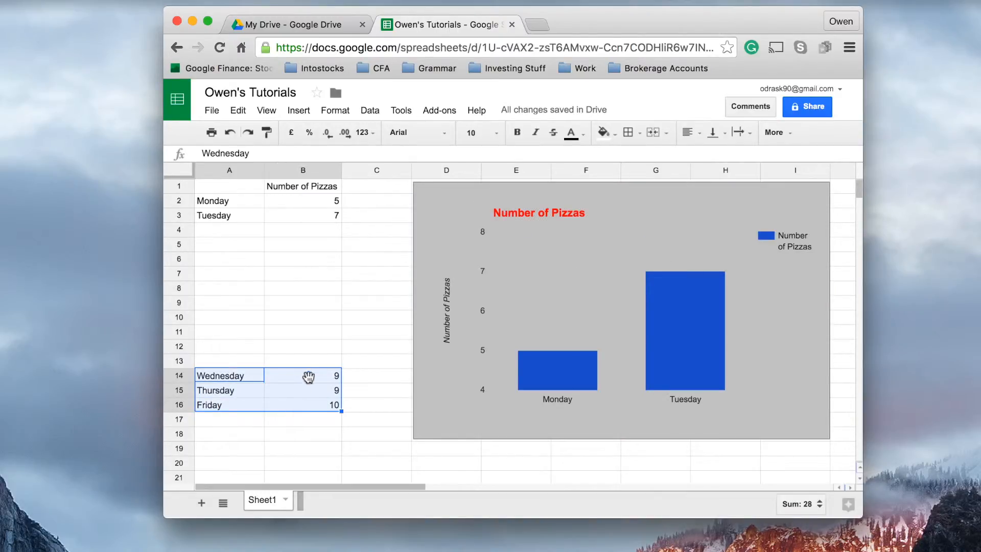
# Move the Wednesday to Friday data back up to A5:B7 and enter X-day with 4 pizzas in row 4.
pyautogui.moveTo(308, 375); pyautogui.dragTo(319, 250)
pyautogui.moveTo(223, 243); pyautogui.dragTo(279, 252)
pyautogui.click(247, 220)
pyautogui.press('Down')
pyautogui.write('X-day')
pyautogui.press('Tab')
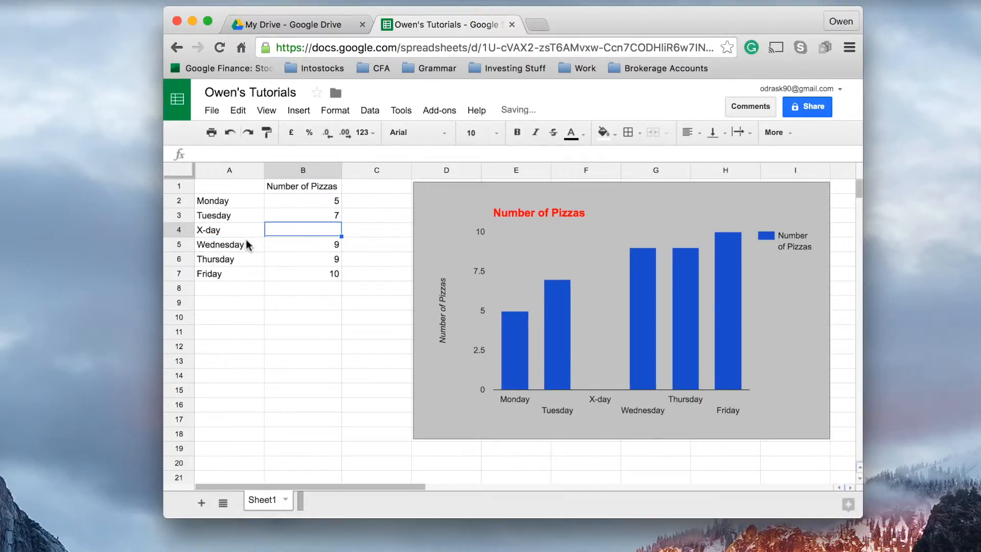
pyautogui.write('4')
pyautogui.press('Return')
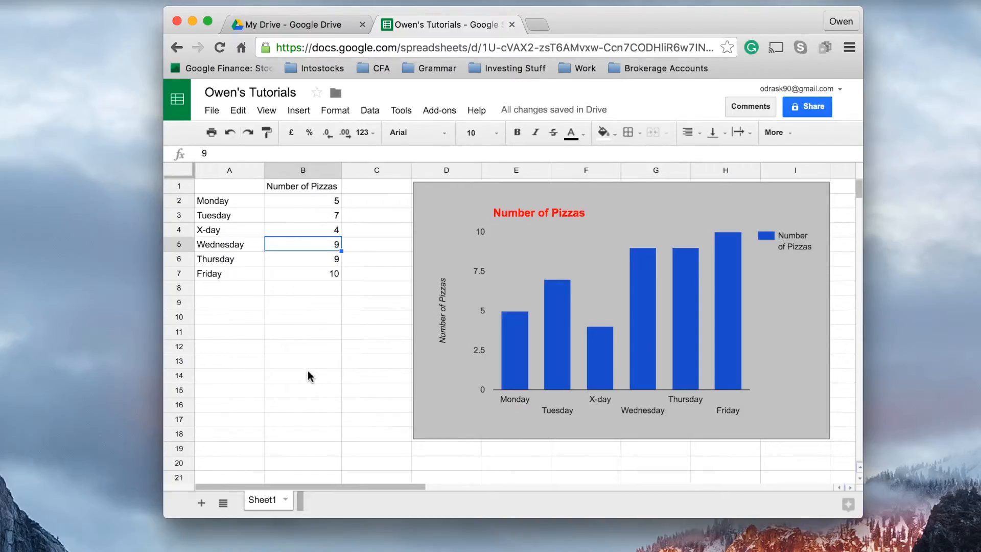
# Enter the heading "Test Score" in cell B11 below the pizza data.
pyautogui.click(226, 337)
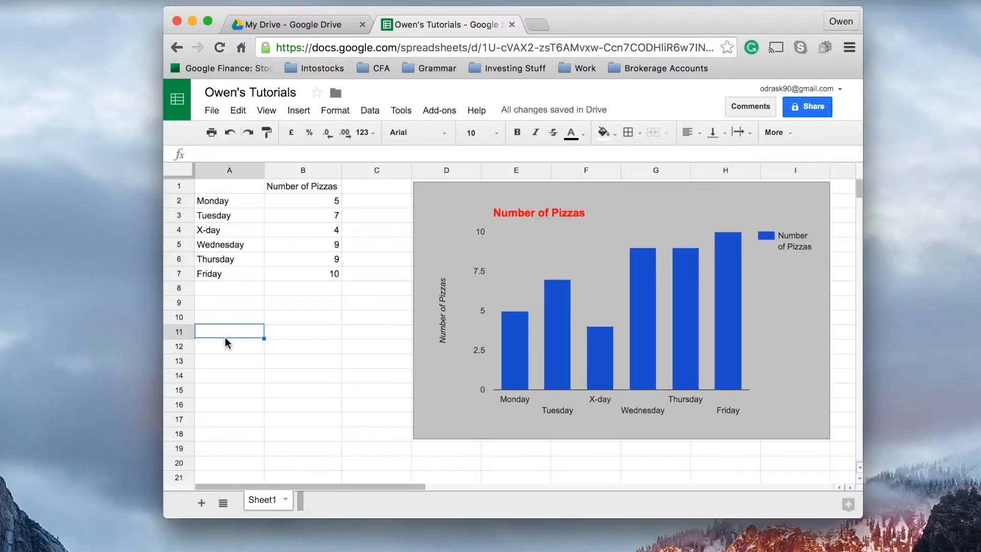
pyautogui.press('Right')
pyautogui.write('Test ')
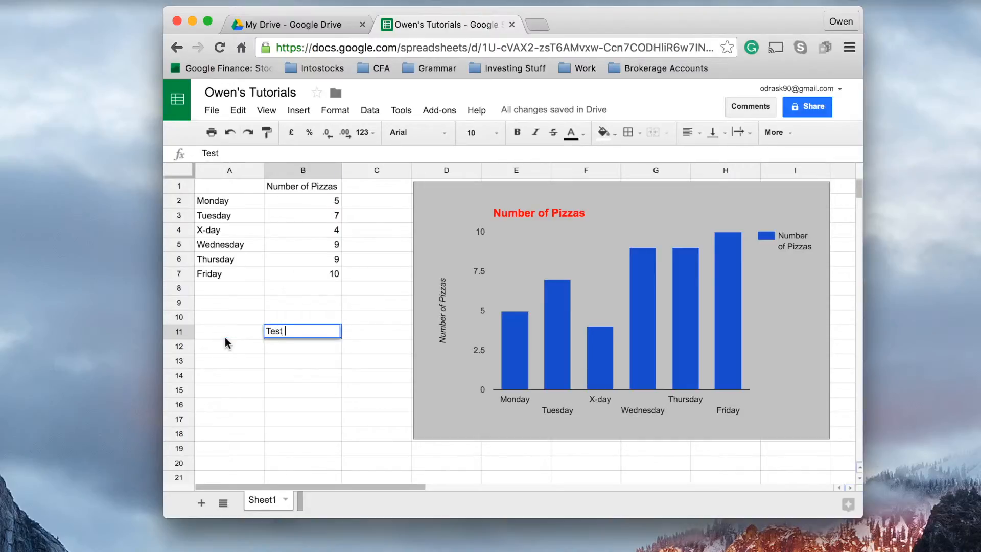
pyautogui.write('Score')
pyautogui.press('BackSpace')
pyautogui.press('BackSpace')
pyautogui.write('ore')
pyautogui.press('Return')
# Enter the four students' first names in cells A12 to A15.
pyautogui.press('Left')
pyautogui.write('Owen')
pyautogui.press('Return')
pyautogui.write('John')
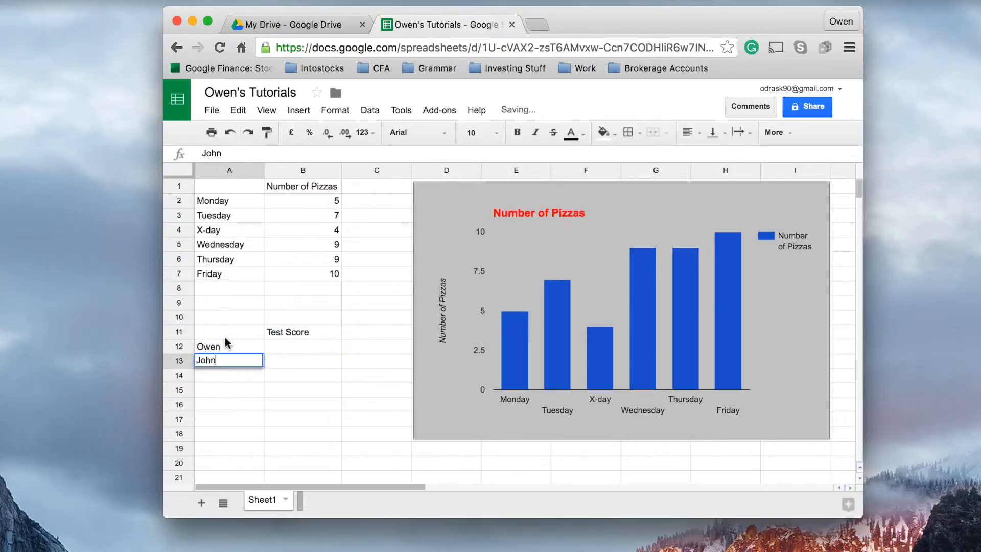
pyautogui.press('Return')
pyautogui.write('Sarah')
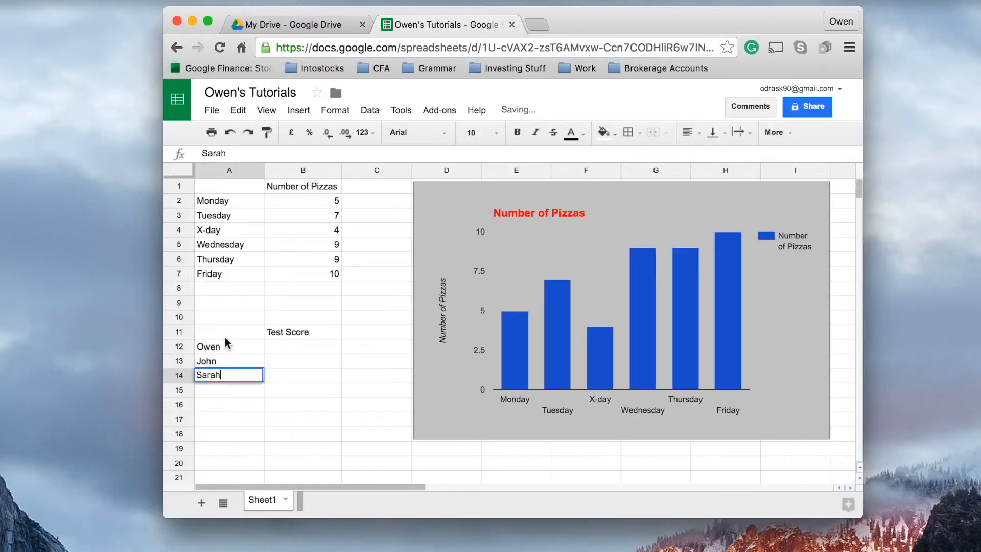
pyautogui.press('Return')
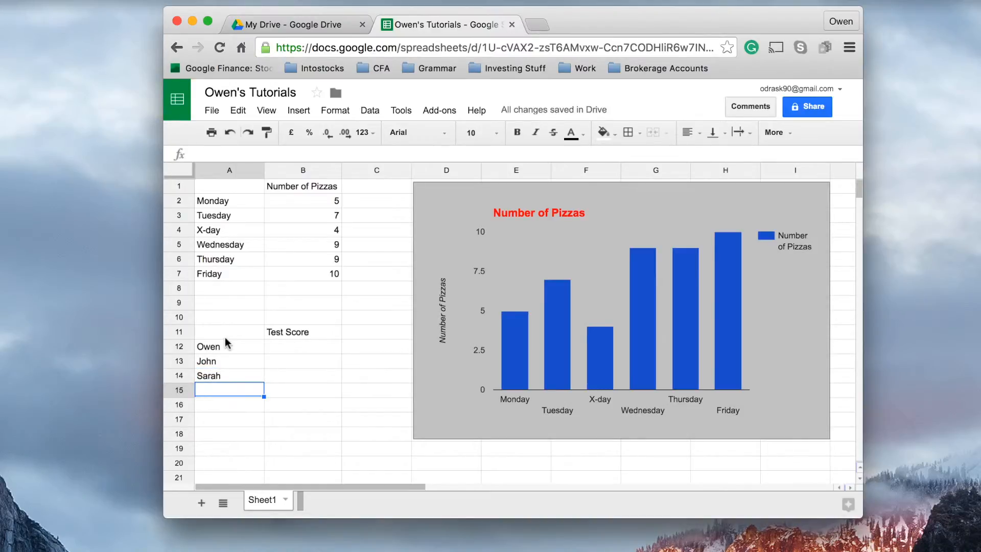
pyautogui.write('Michael')
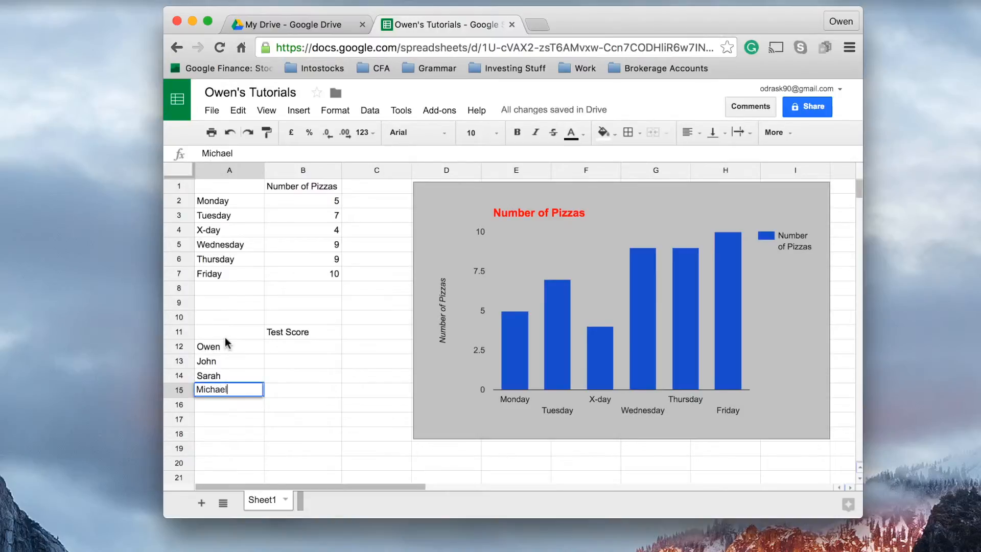
pyautogui.press('Tab')
# Enter the test scores 6, 7, 8 and 9 beside the names in B12:B15.
pyautogui.press('Up')
pyautogui.press('Up')
pyautogui.press('Up')
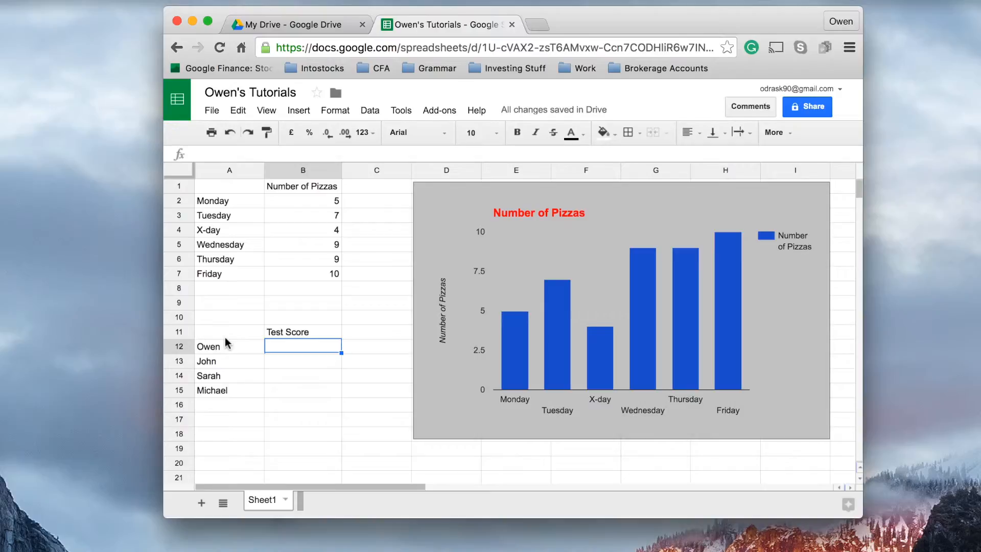
pyautogui.write('6')
pyautogui.press('Return')
pyautogui.write('7')
pyautogui.press('Return')
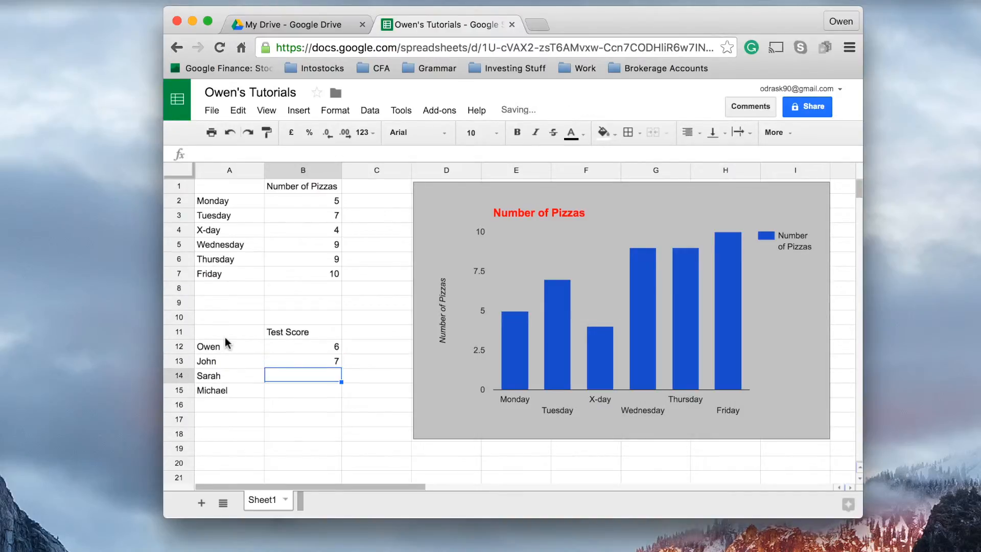
pyautogui.write('8')
pyautogui.press('Return')
pyautogui.write('9')
pyautogui.press('Return')
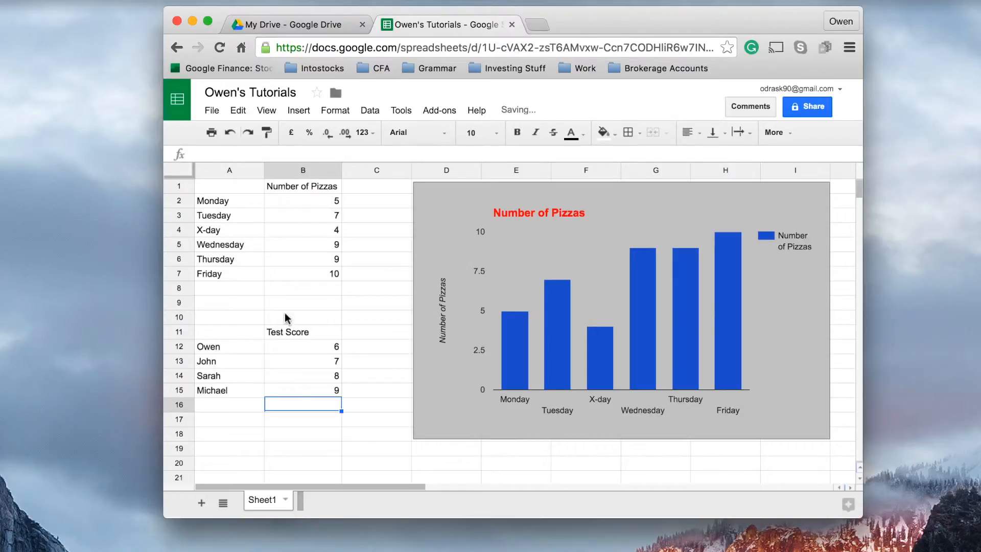
# Label cell A16 "average" directly below the last name.
pyautogui.click(309, 347)
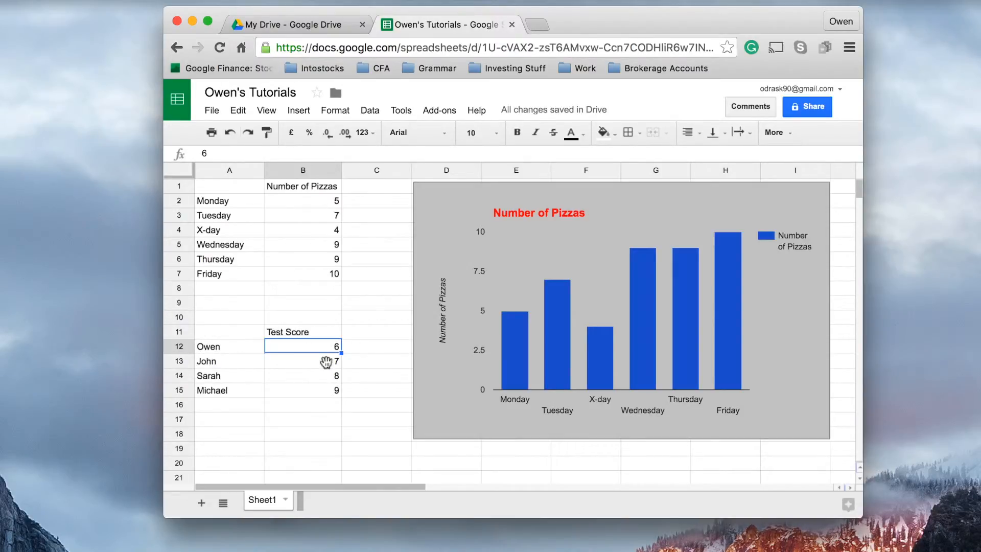
pyautogui.click(322, 362)
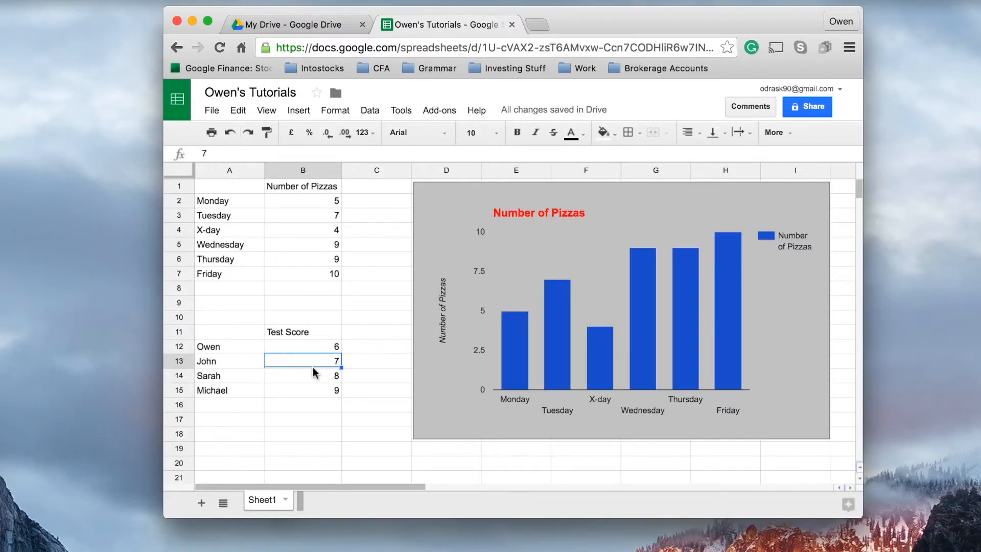
pyautogui.click(305, 407)
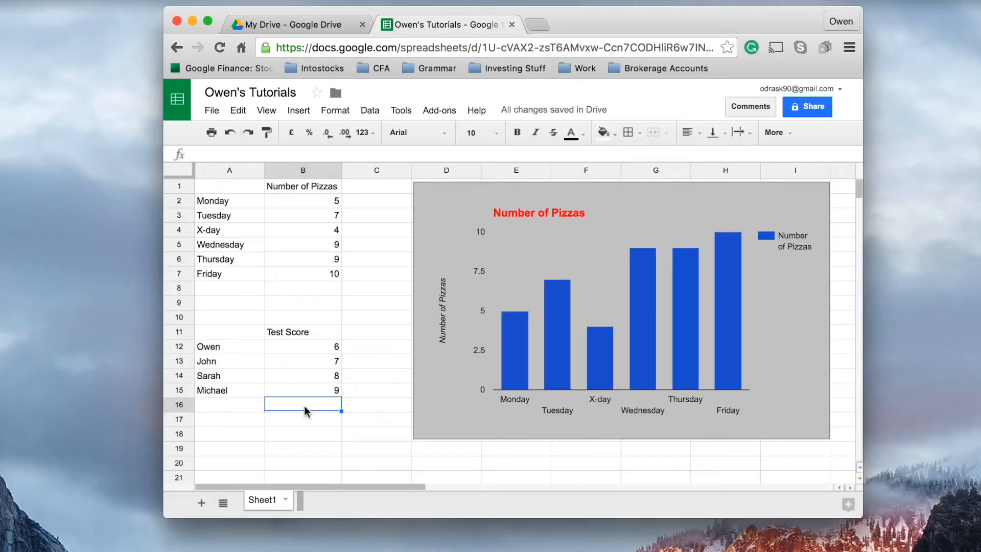
pyautogui.click(237, 408)
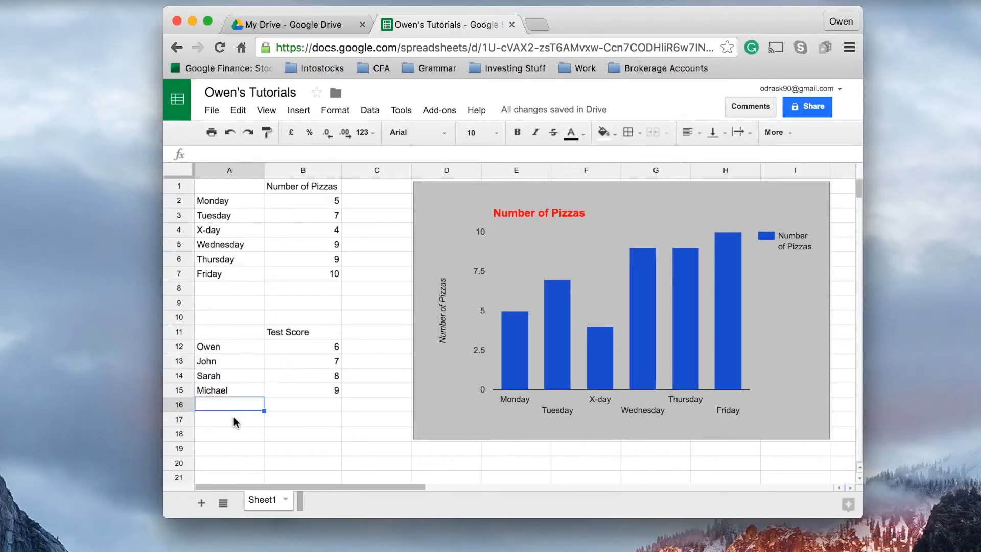
pyautogui.write('average')
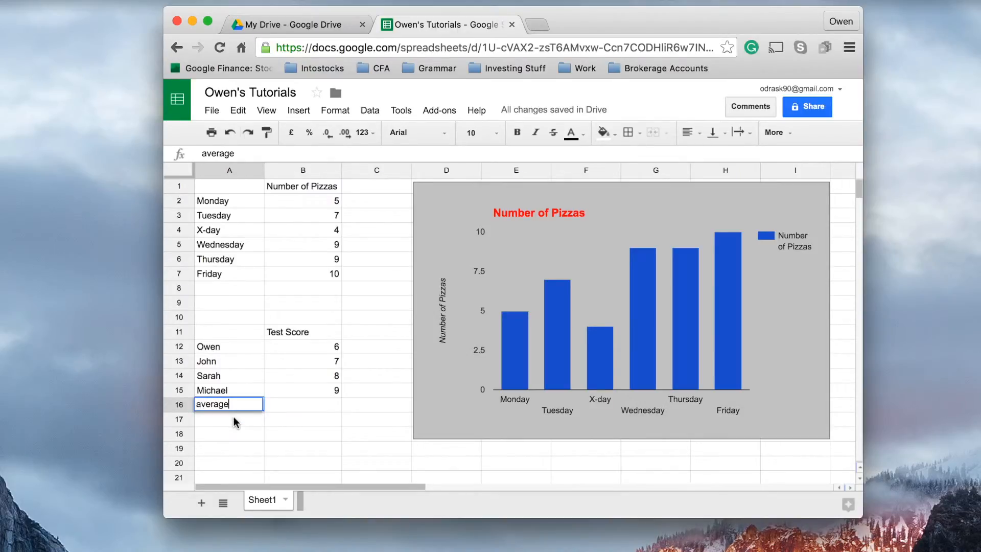
pyautogui.press('Tab')
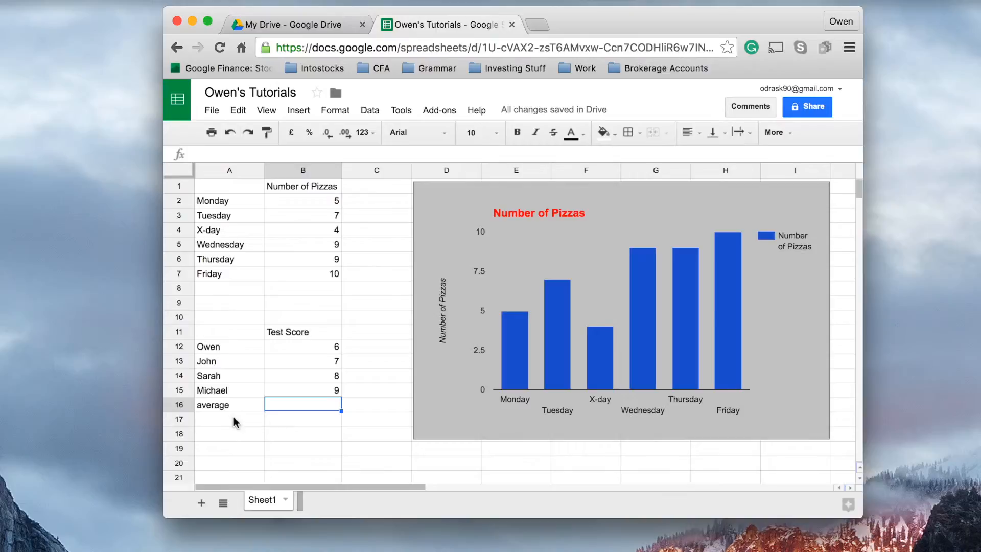
# Calculate the mean test score in B16 with the formula =average(B12:B15).
pyautogui.write('=')
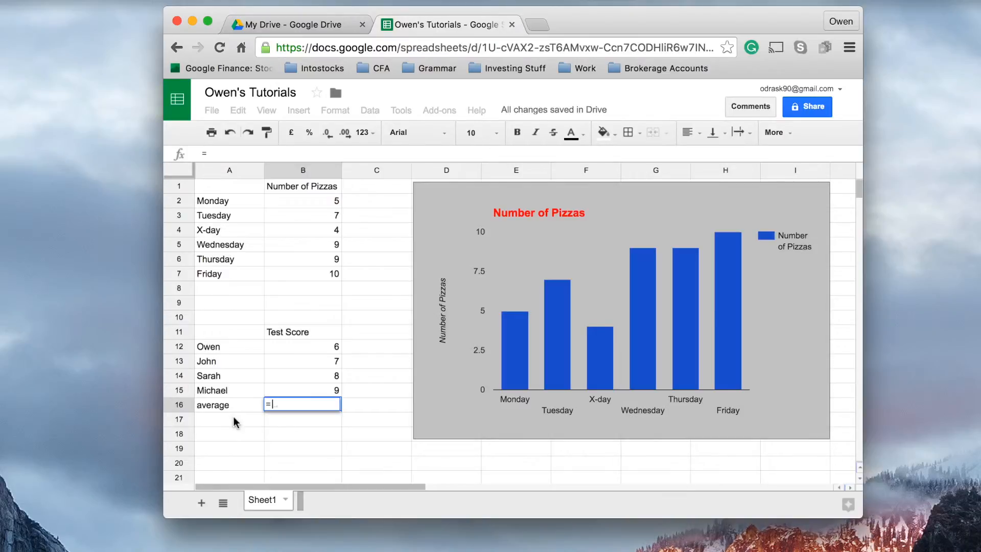
pyautogui.write('average')
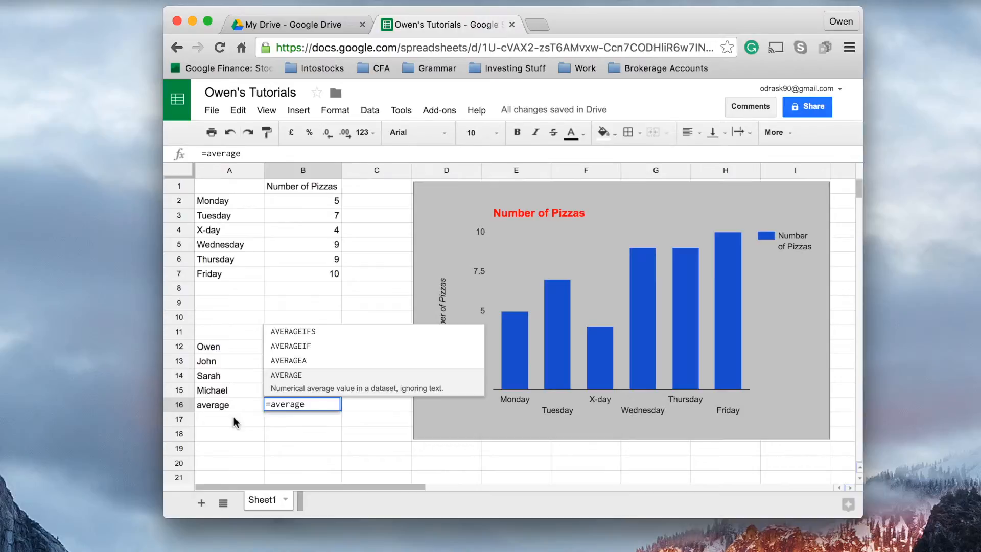
pyautogui.write('(')
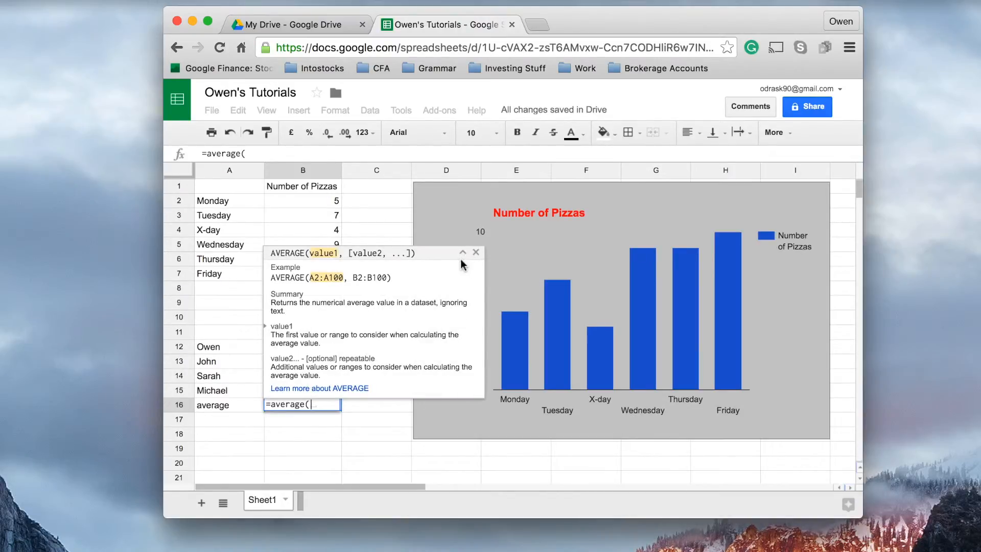
pyautogui.click(476, 252)
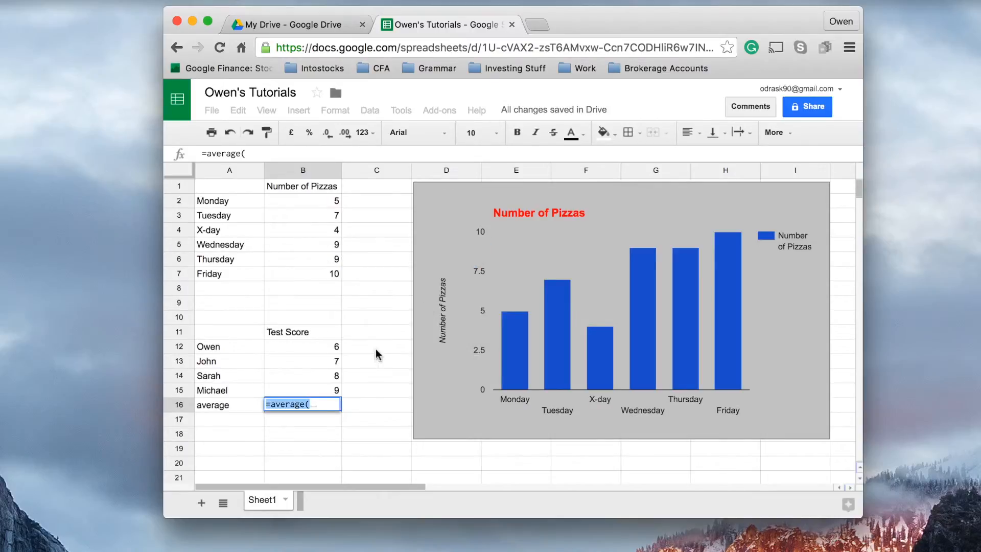
pyautogui.click(322, 408)
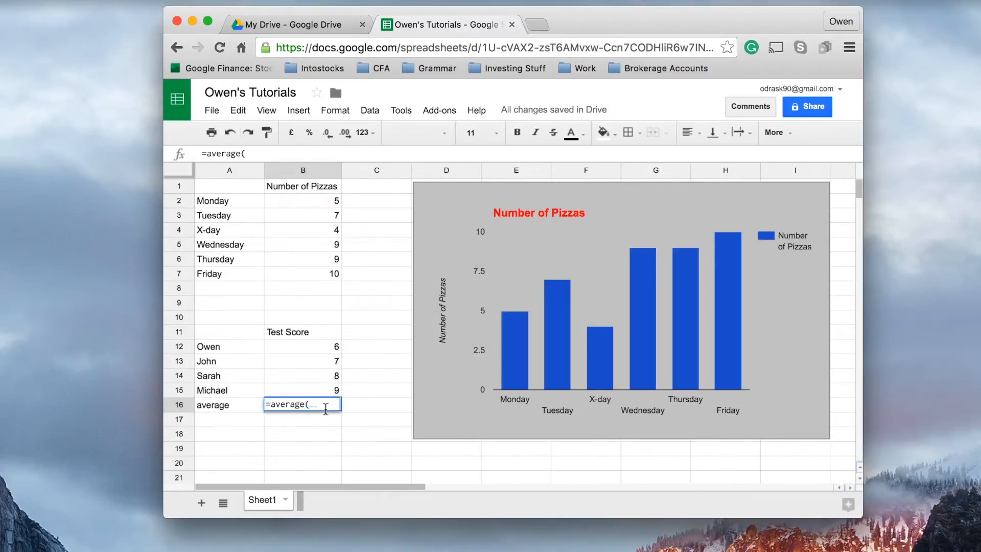
pyautogui.moveTo(313, 352); pyautogui.dragTo(313, 394)
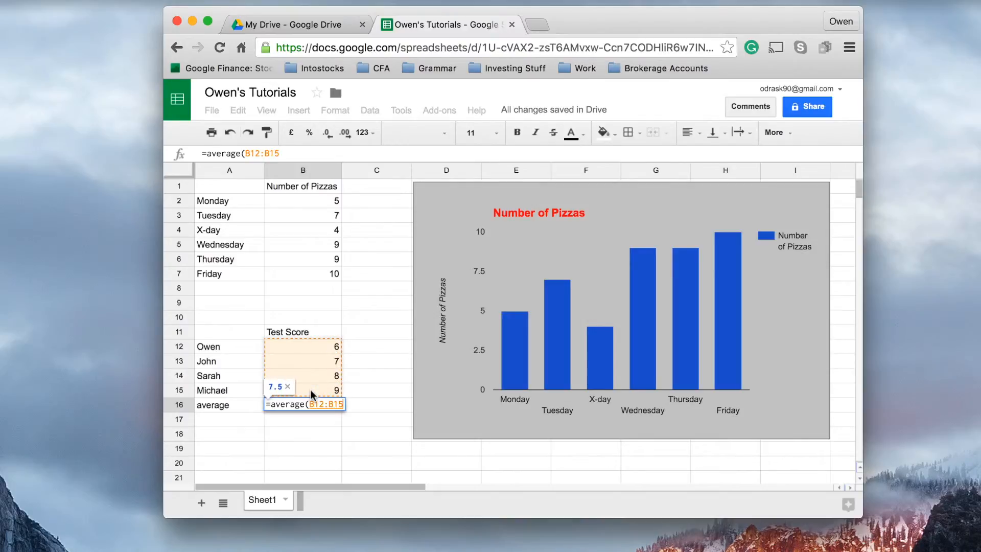
pyautogui.write(')')
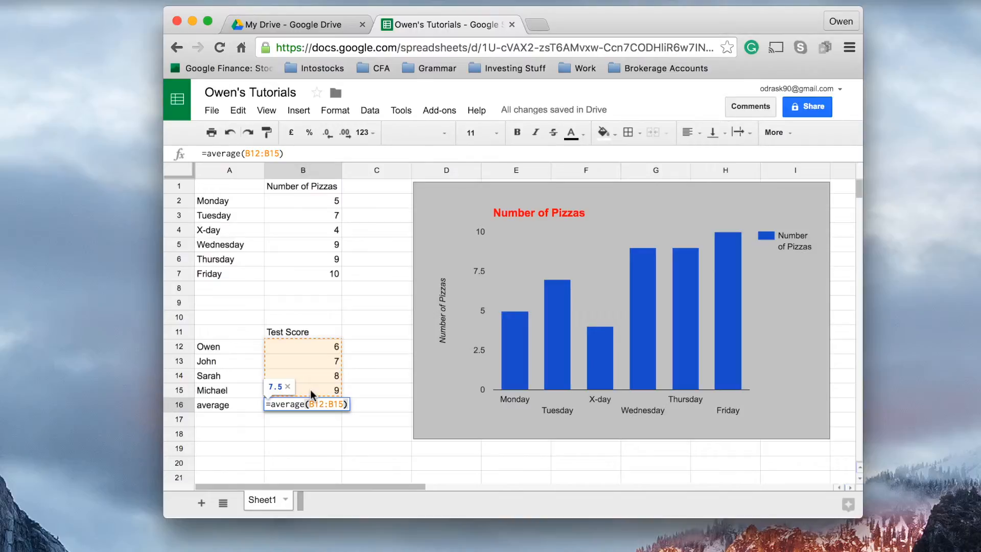
pyautogui.press('Return')
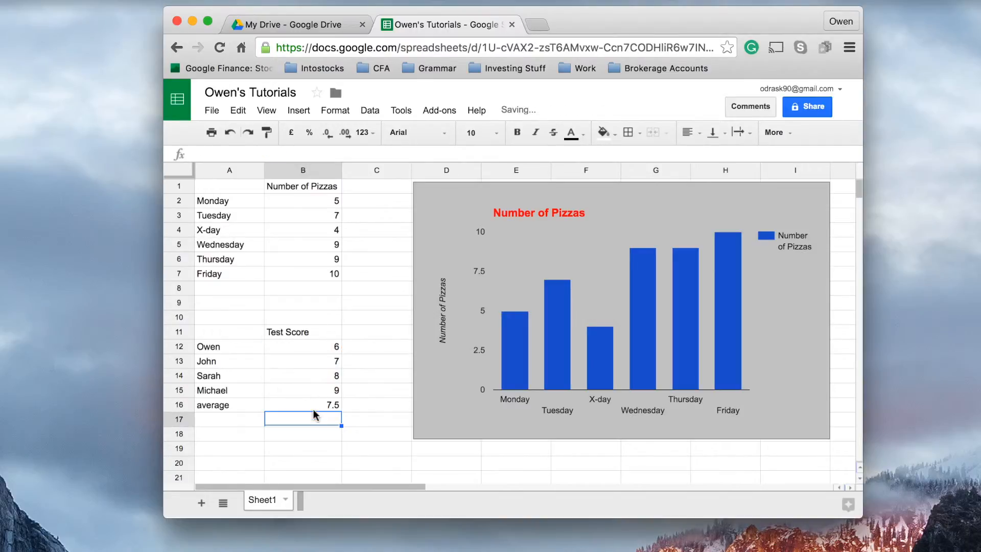
pyautogui.click(314, 409)
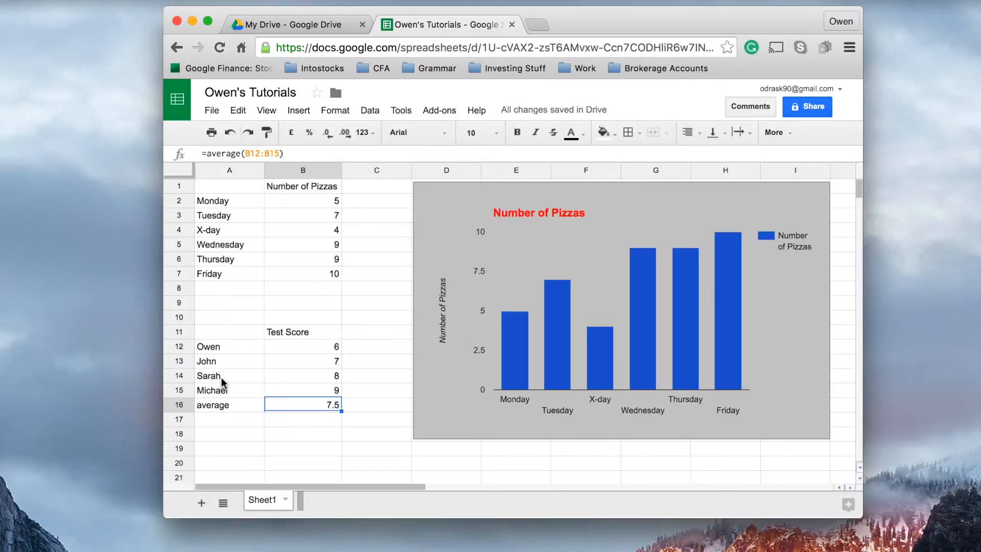
# Insert one blank row above row 15, between the third and fourth students.
pyautogui.click(180, 380)
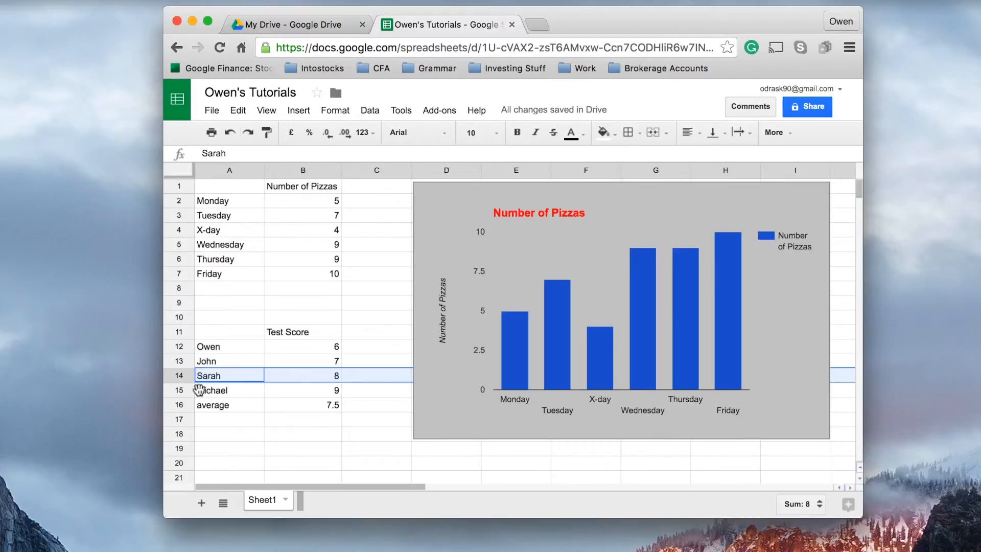
pyautogui.click(180, 390)
pyautogui.click(179, 380)
pyautogui.click(178, 391)
pyautogui.moveTo(180, 391)
pyautogui.mouseDown()
pyautogui.moveTo(180, 346)
pyautogui.moveTo(180, 422)
pyautogui.moveTo(179, 393)
pyautogui.mouseUp()
pyautogui.rightClick(179, 394)
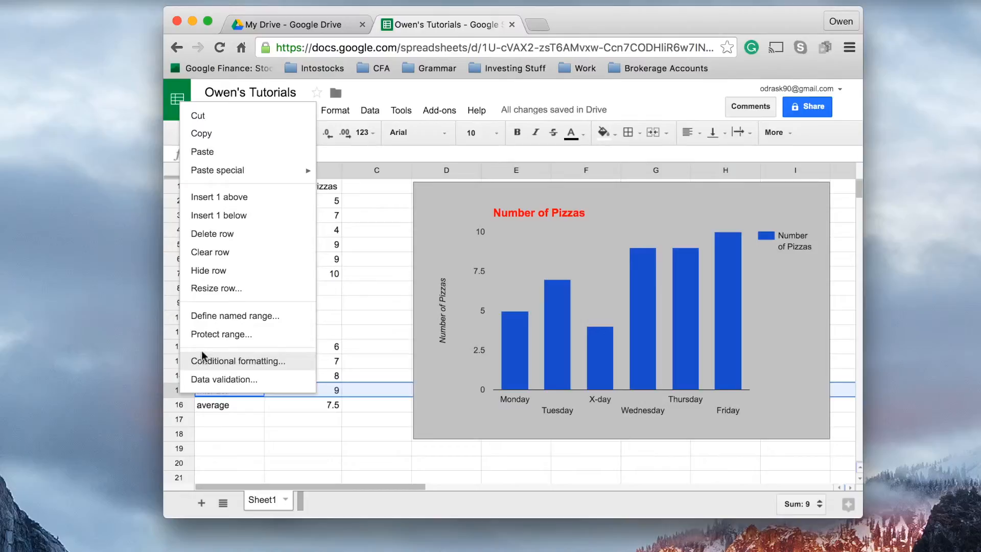
pyautogui.click(249, 200)
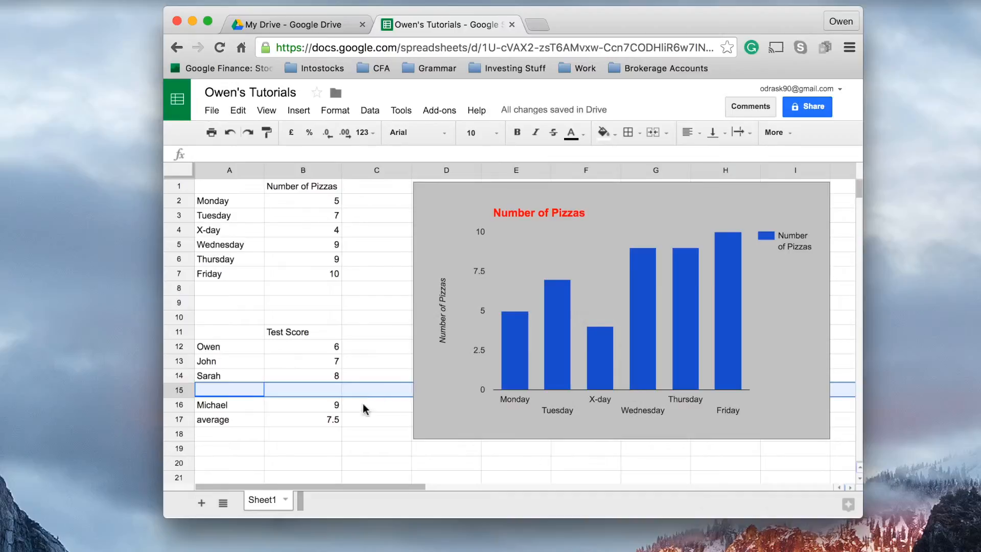
# Open the average formula in B17 and examine which cell range it covers.
pyautogui.click(303, 422)
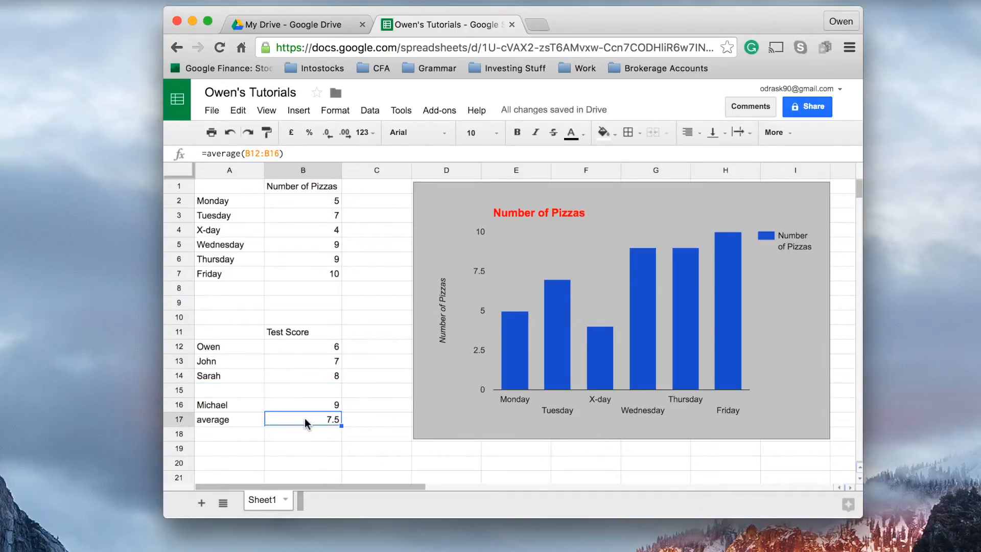
pyautogui.doubleClick(307, 423)
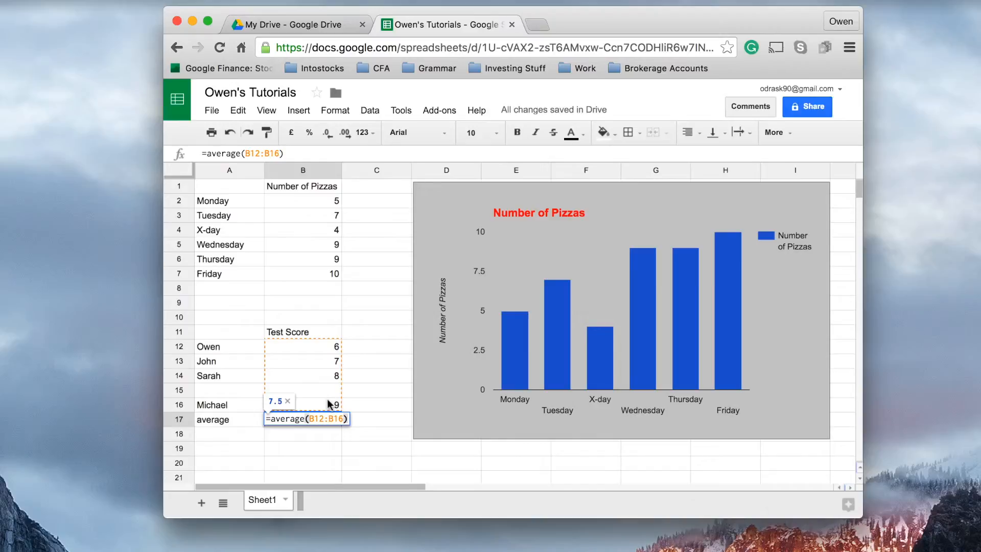
pyautogui.moveTo(309, 419); pyautogui.dragTo(343, 426)
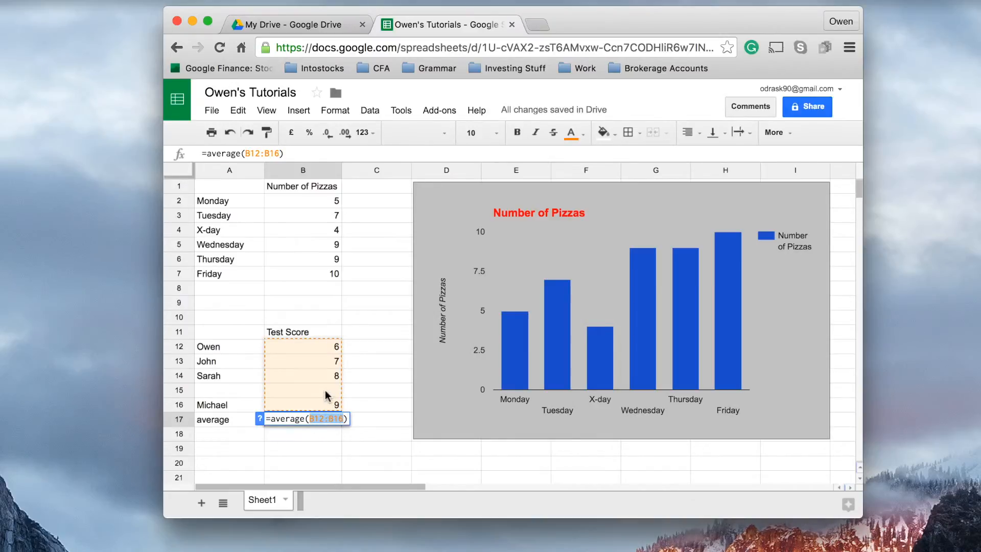
pyautogui.click(329, 420)
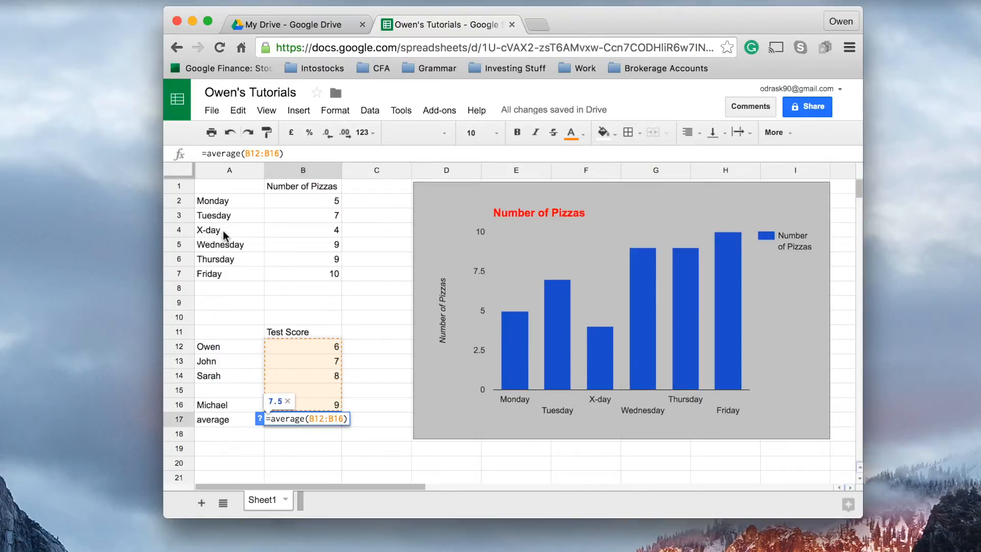
# Add another student's name in A15 with a test score of 10 in B15, and check the average in B17.
pyautogui.click(292, 393)
pyautogui.click(247, 391)
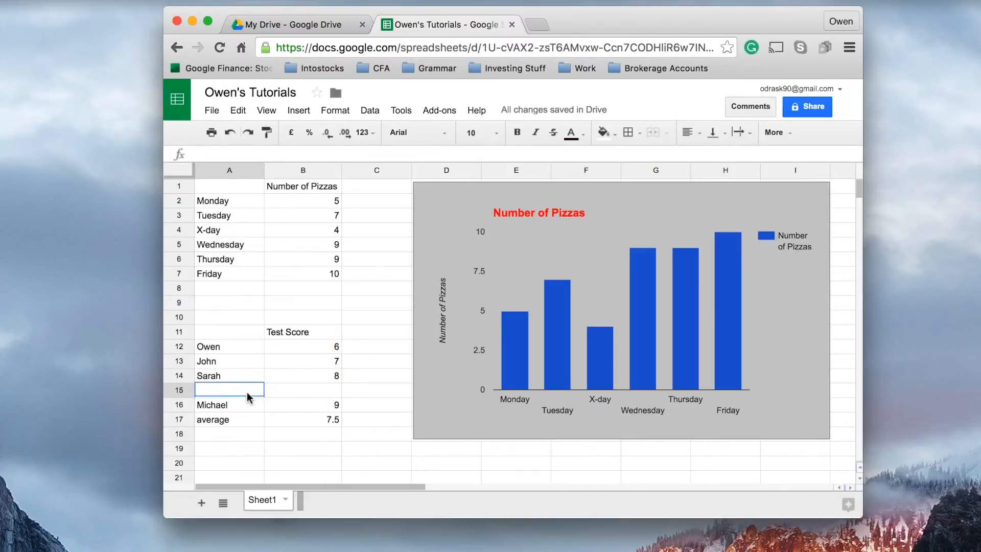
pyautogui.write('Stacey')
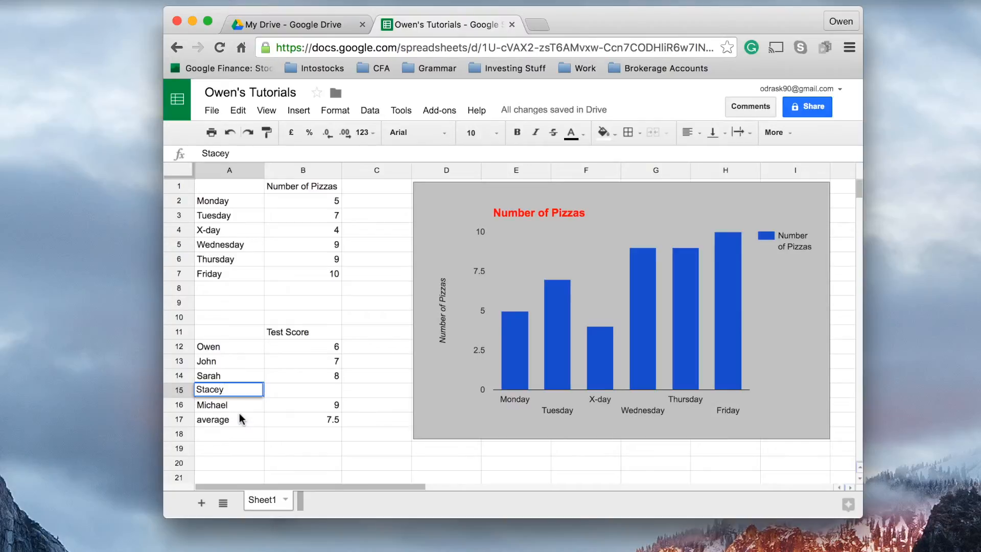
pyautogui.press('Tab')
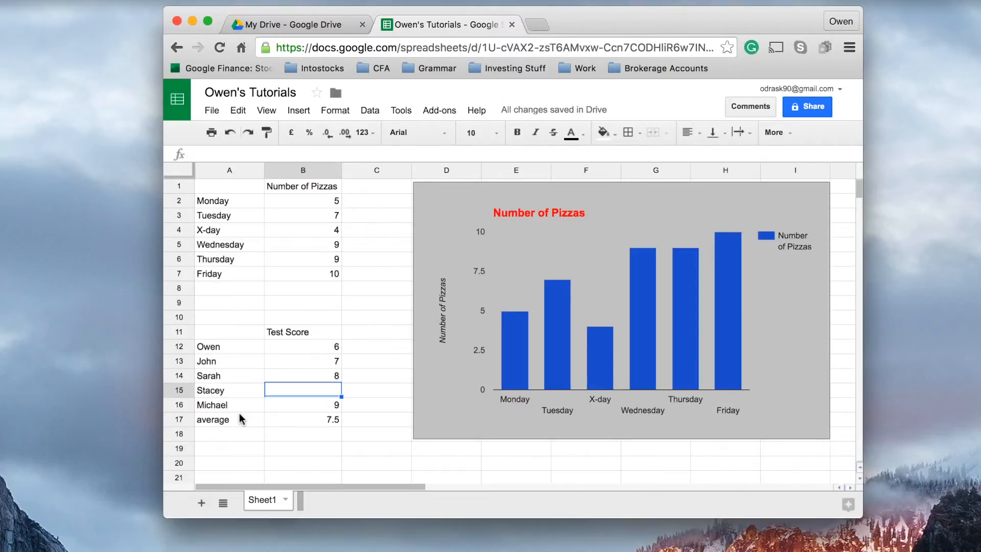
pyautogui.write('10')
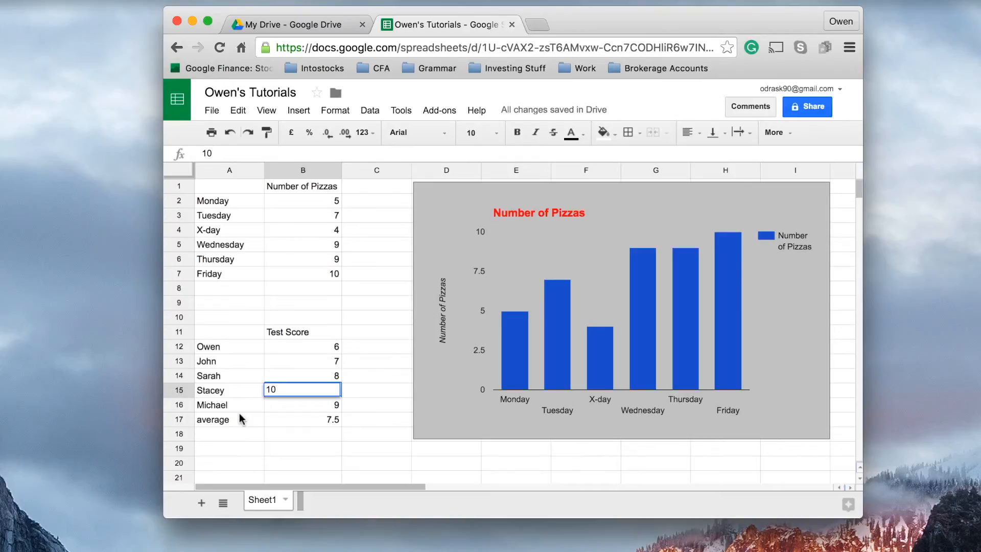
pyautogui.press('Return')
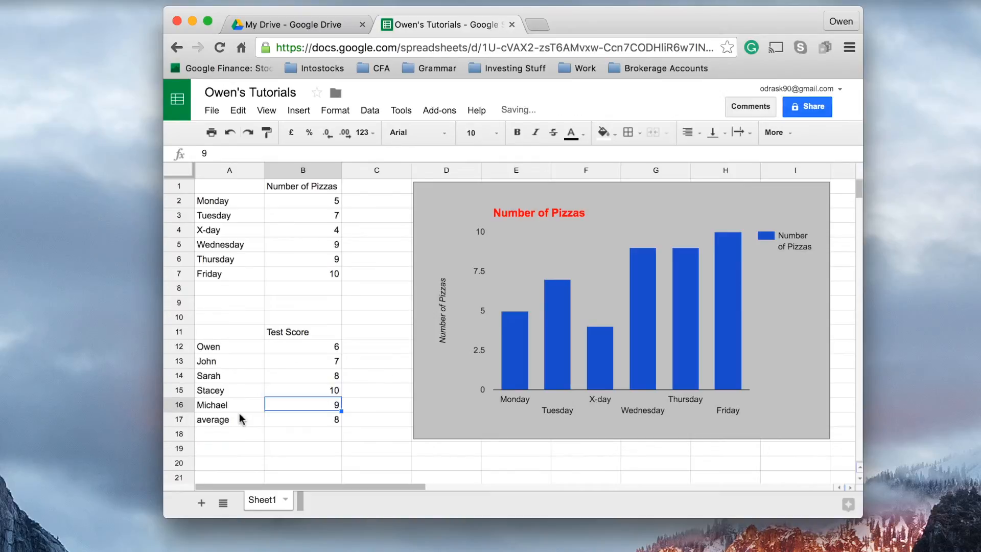
pyautogui.click(316, 423)
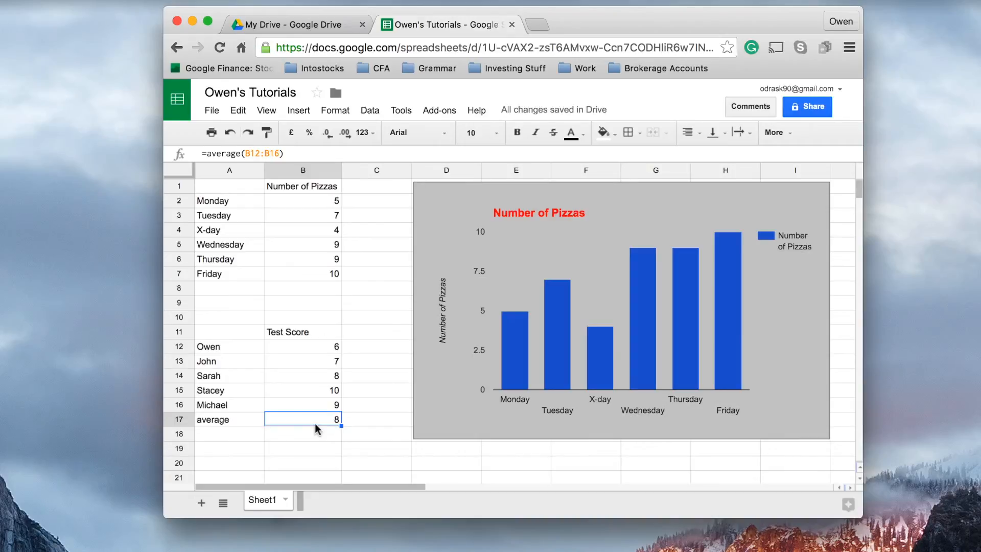
# Move the first three students' names and scores from A12:B14 to C22:D24.
pyautogui.moveTo(228, 351); pyautogui.dragTo(324, 389)
pyautogui.click(259, 393)
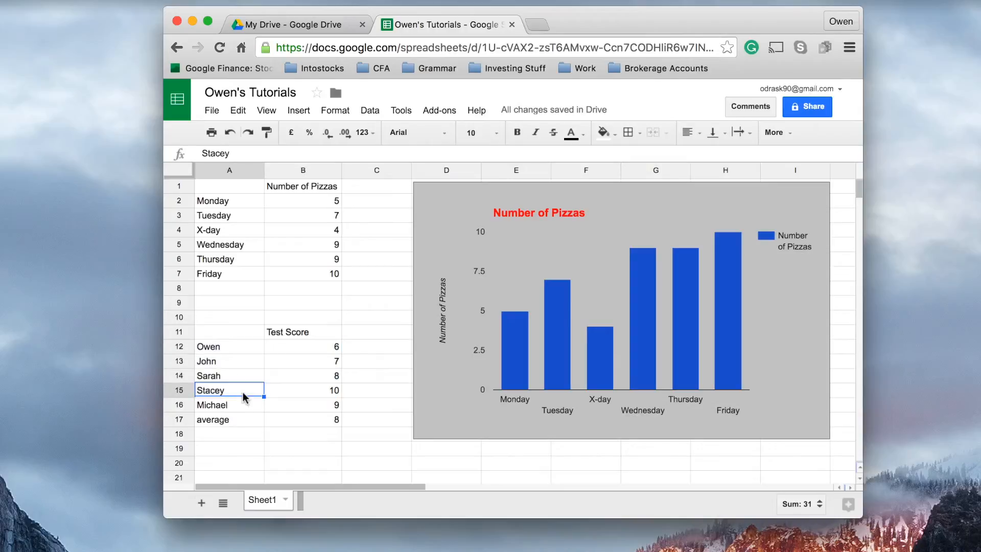
pyautogui.moveTo(213, 351); pyautogui.dragTo(305, 382)
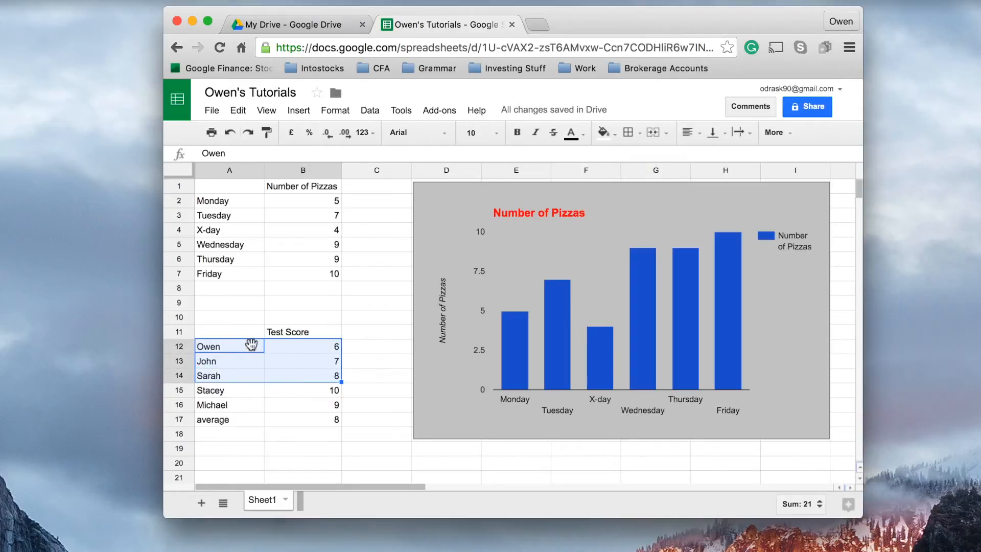
pyautogui.moveTo(233, 340); pyautogui.dragTo(394, 295)
# Open the average formula in B17 and check which cells it references after the move.
pyautogui.scroll(2, 343, 317)
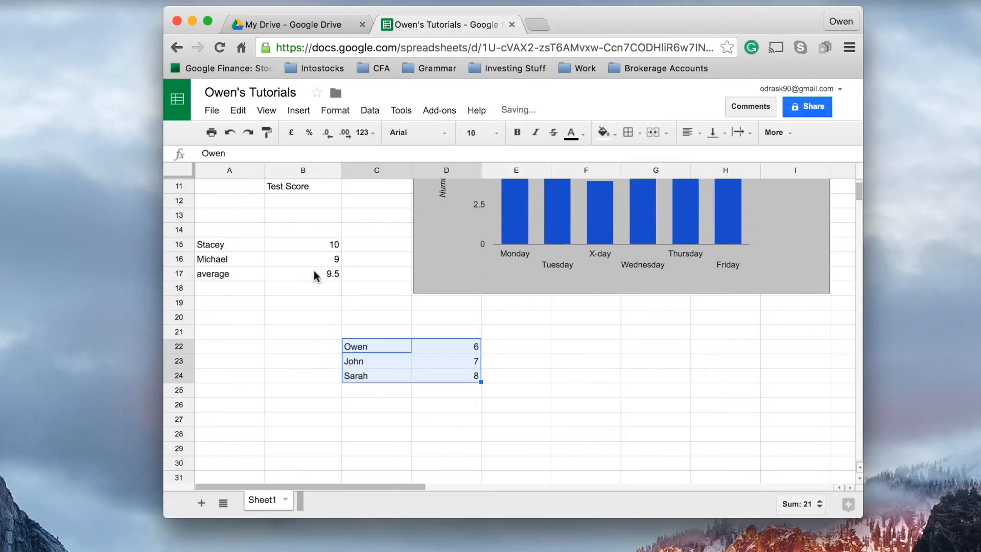
pyautogui.scroll(1, 314, 271)
pyautogui.doubleClick(319, 317)
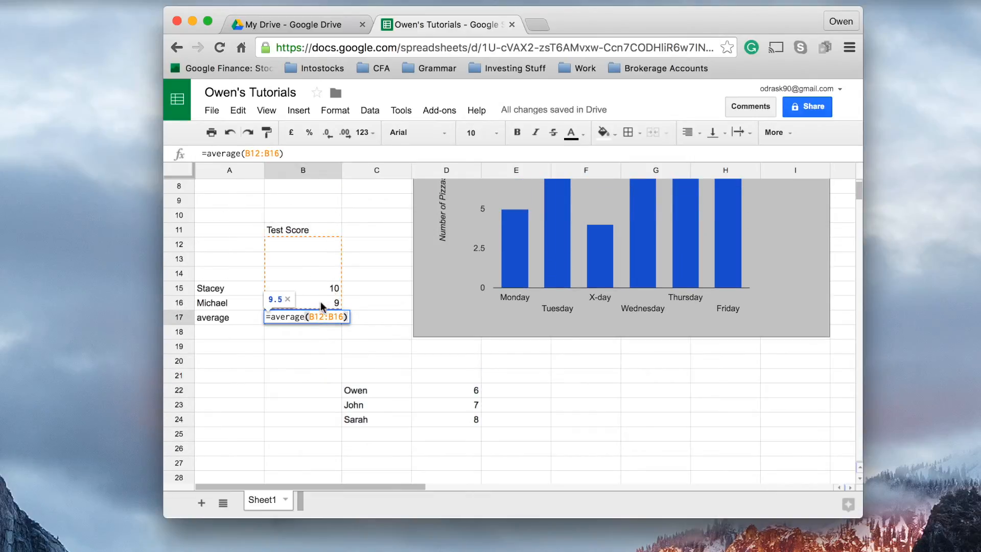
pyautogui.press('Return')
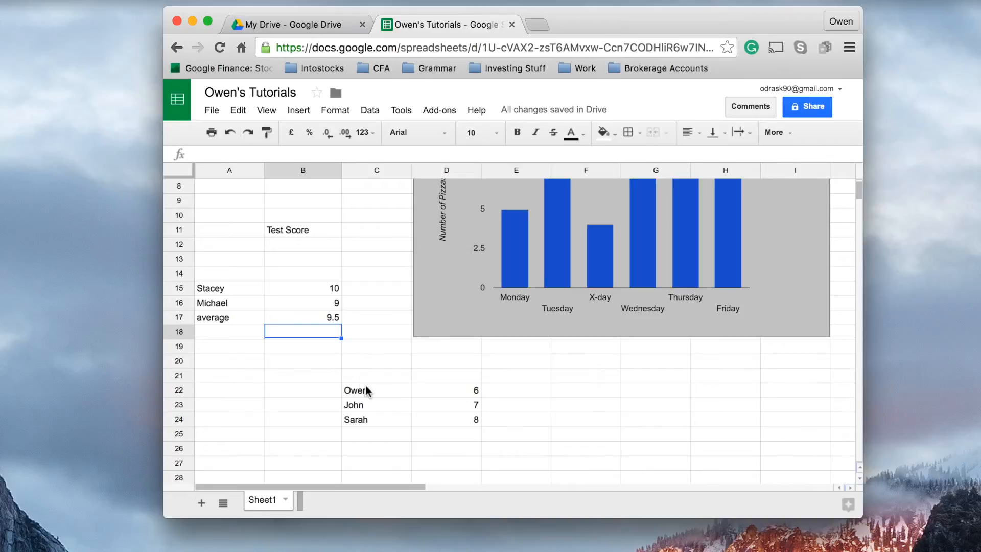
# Move the three students' names and scores from C22:D24 back to A12:B14.
pyautogui.scroll(1, 363, 383)
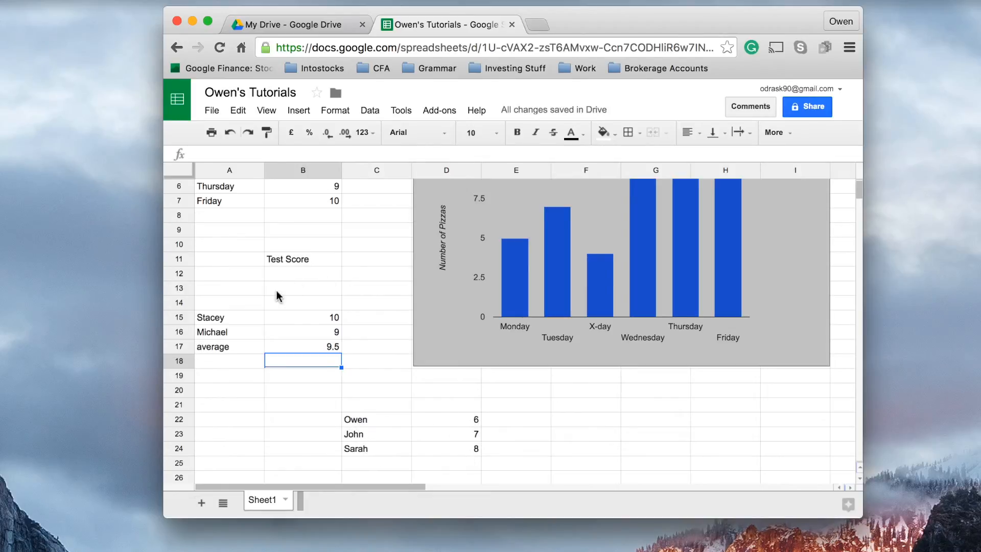
pyautogui.moveTo(358, 421); pyautogui.dragTo(441, 452)
pyautogui.moveTo(414, 418); pyautogui.dragTo(251, 282)
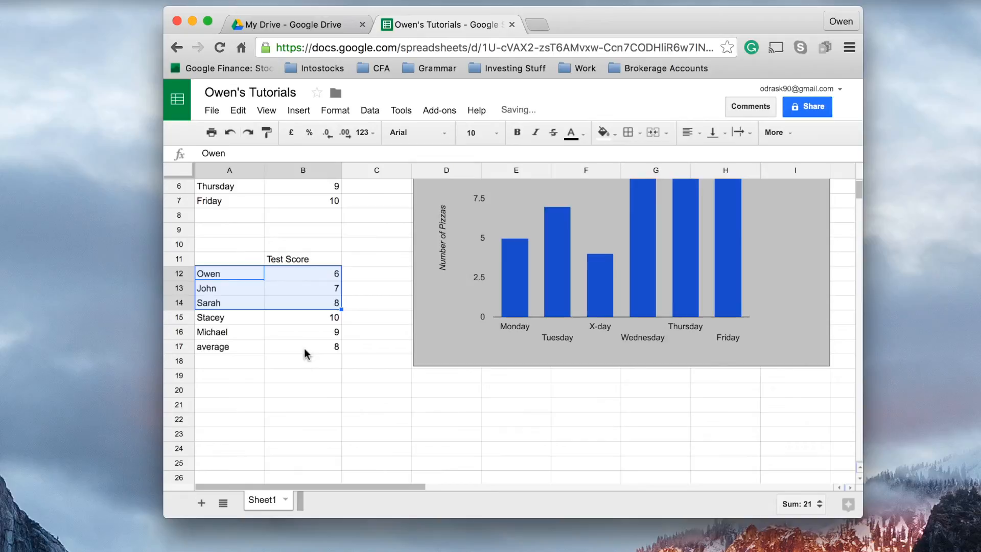
pyautogui.scroll(3, 304, 351)
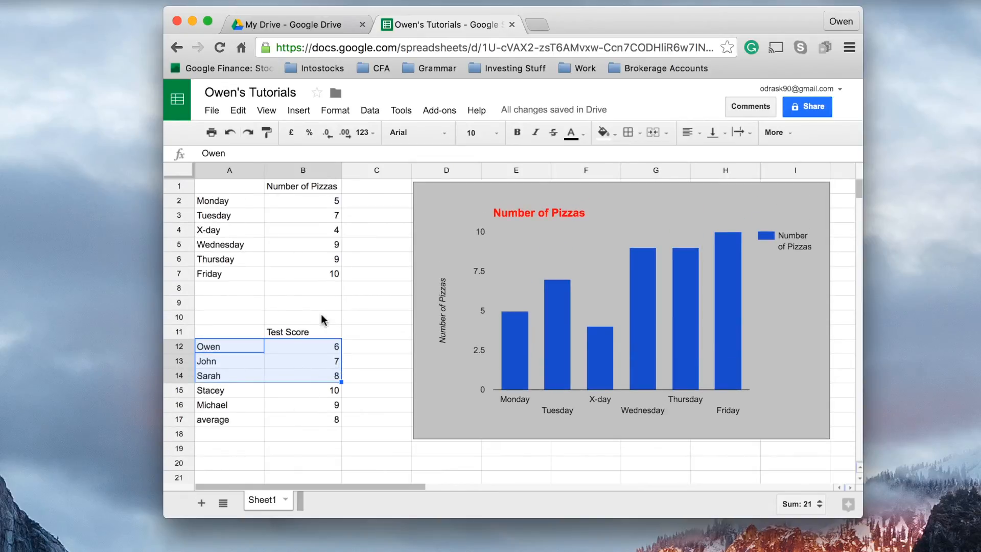
pyautogui.click(284, 220)
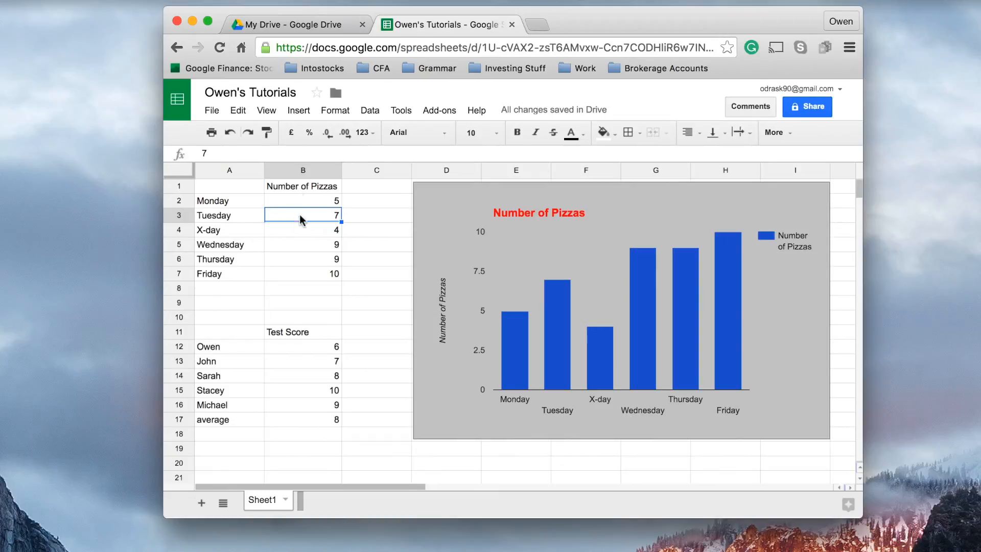
pyautogui.click(301, 186)
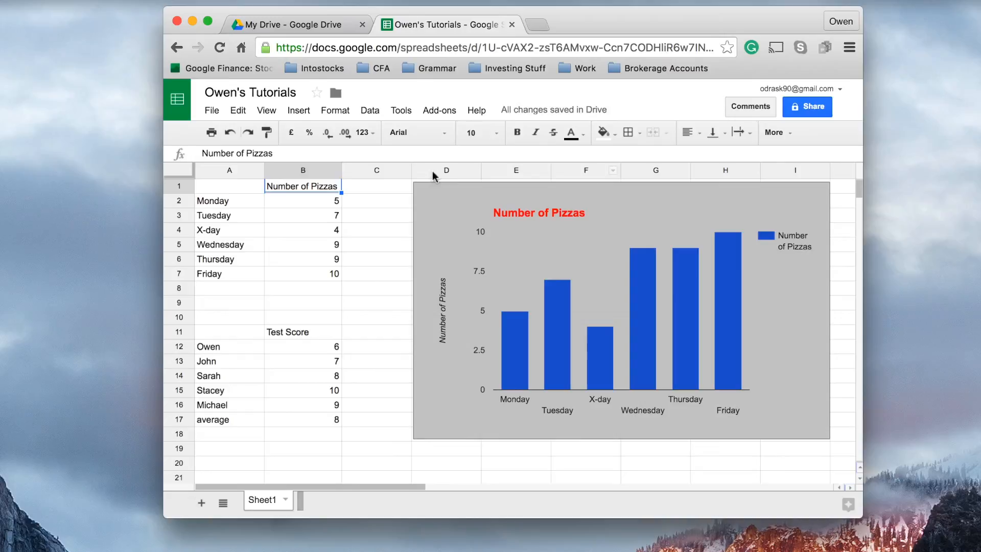
pyautogui.click(314, 171)
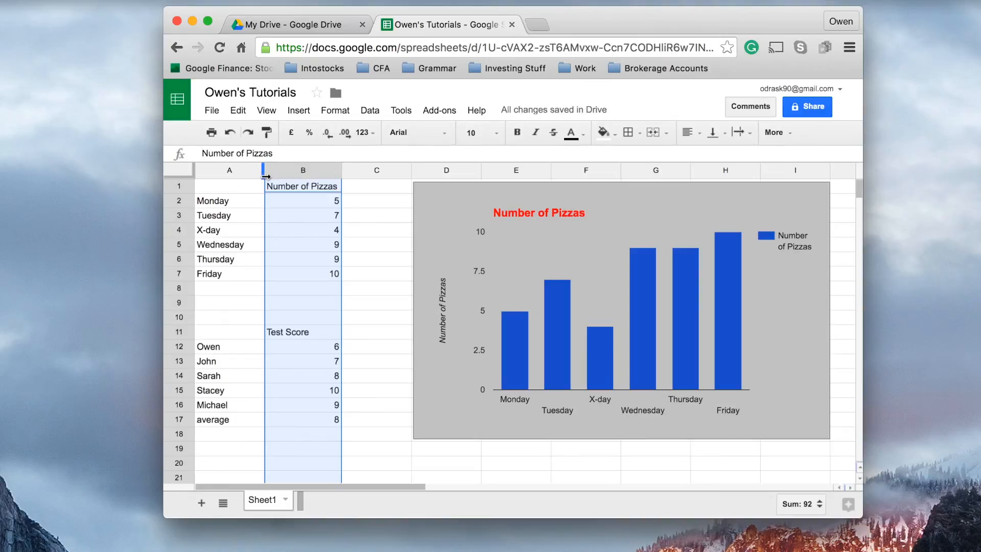
pyautogui.hscroll(1, 294, 176)
pyautogui.rightClick(294, 176)
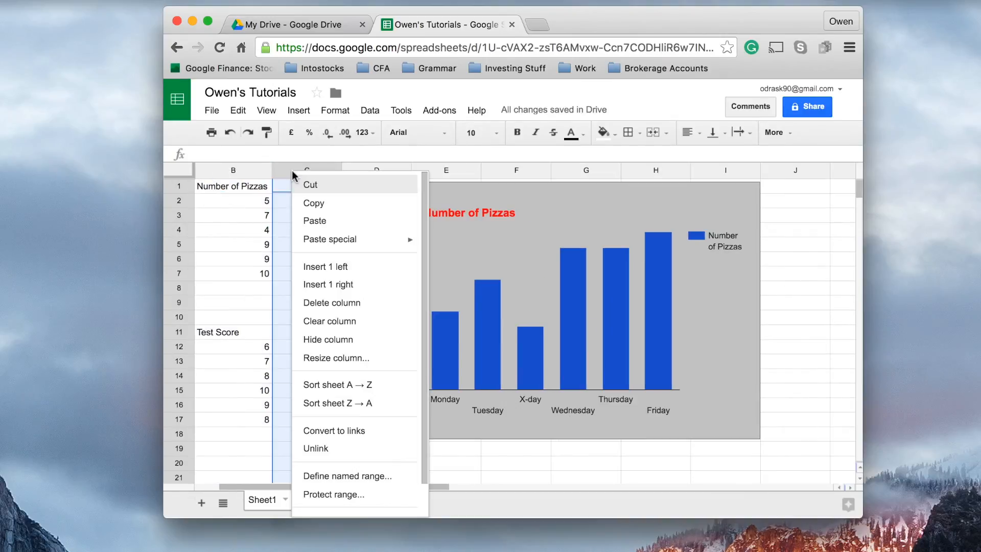
pyautogui.click(346, 278)
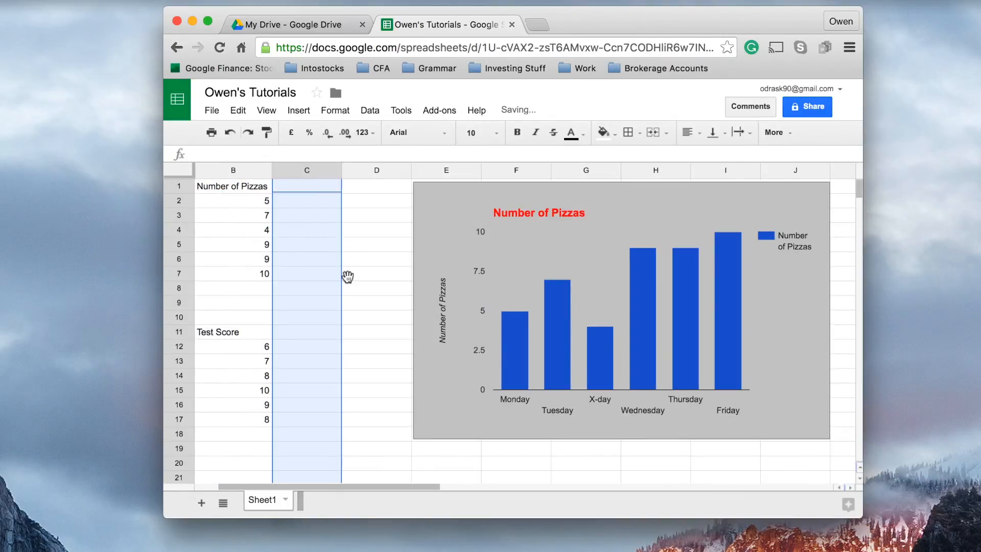
pyautogui.hscroll(-1, 335, 276)
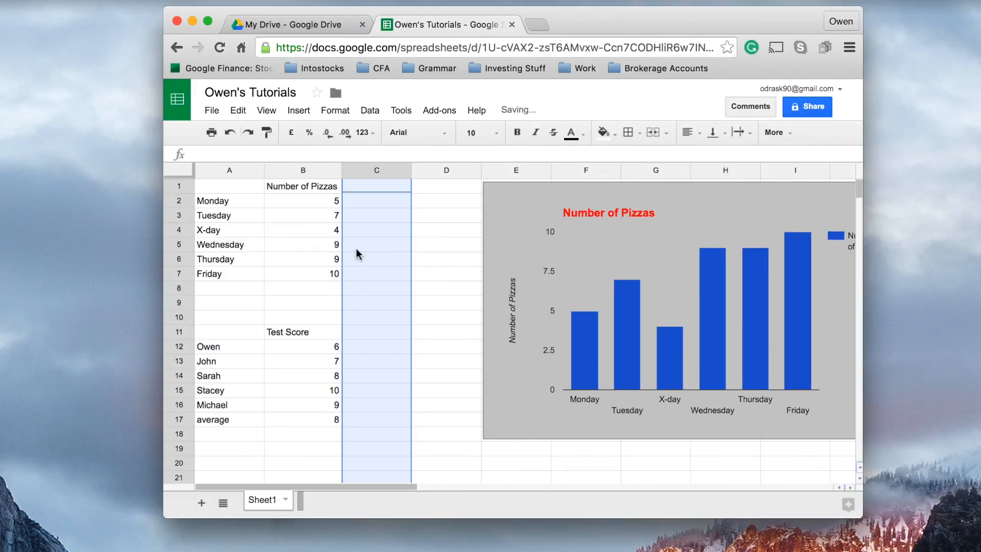
pyautogui.click(287, 229)
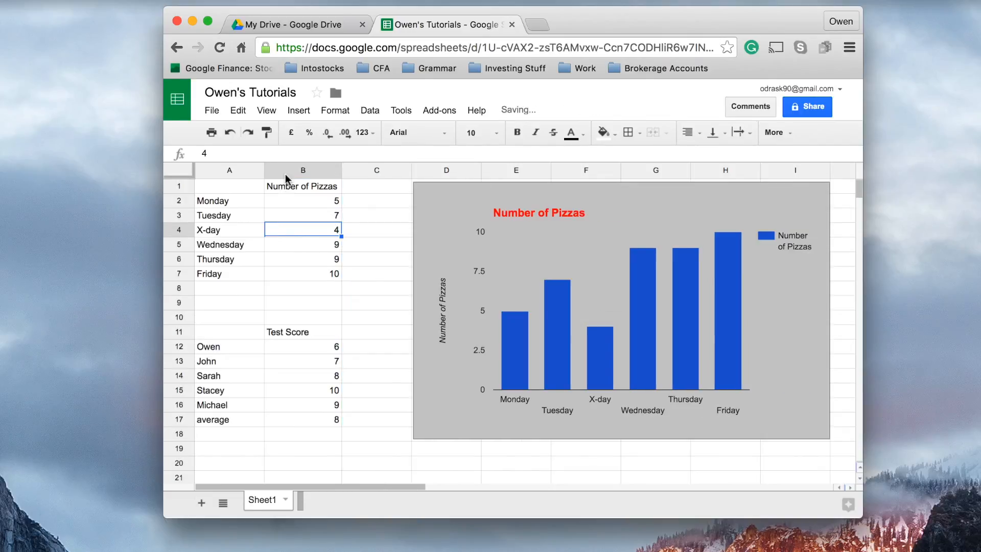
# Insert one blank column between the labels in column A and the Number of Pizzas column.
pyautogui.click(286, 171)
pyautogui.rightClick(288, 173)
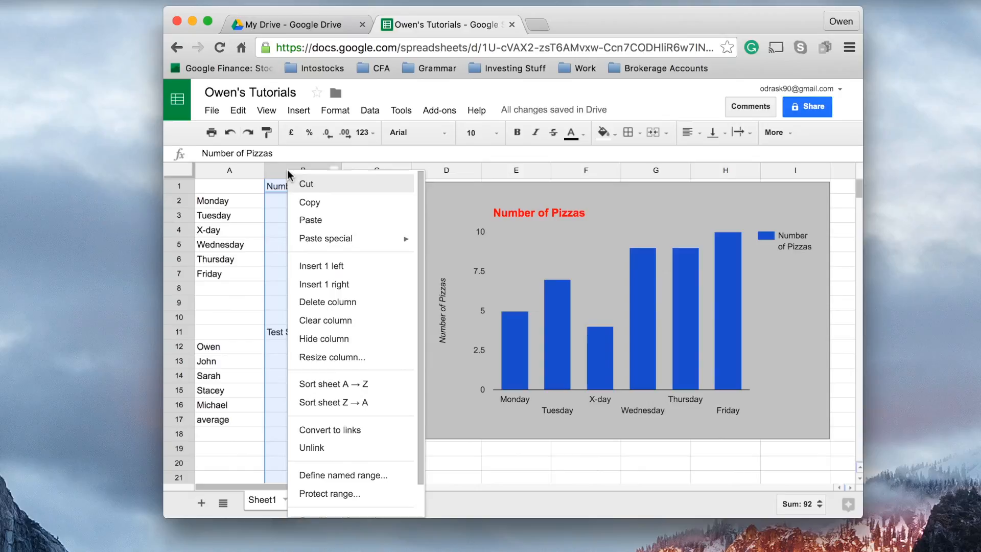
pyautogui.click(329, 276)
pyautogui.click(331, 275)
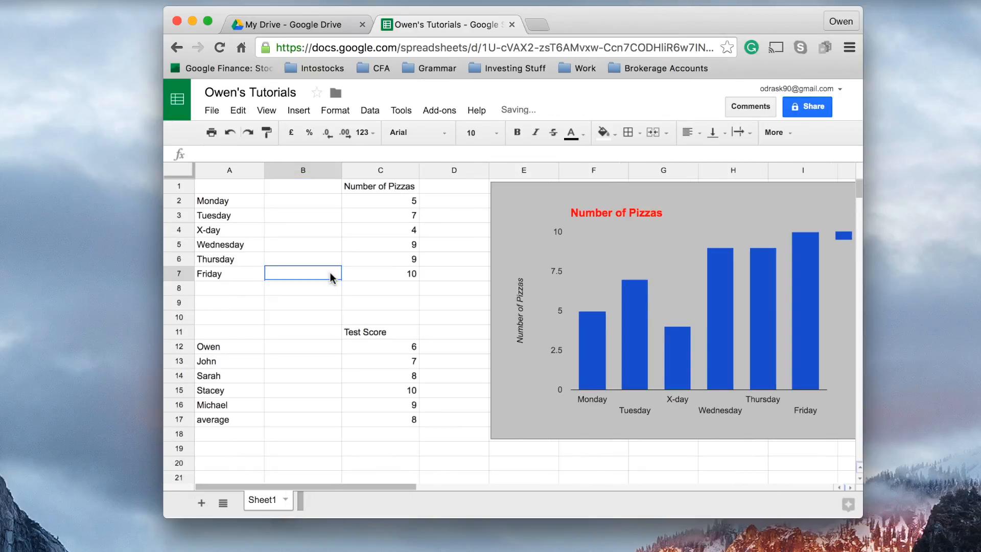